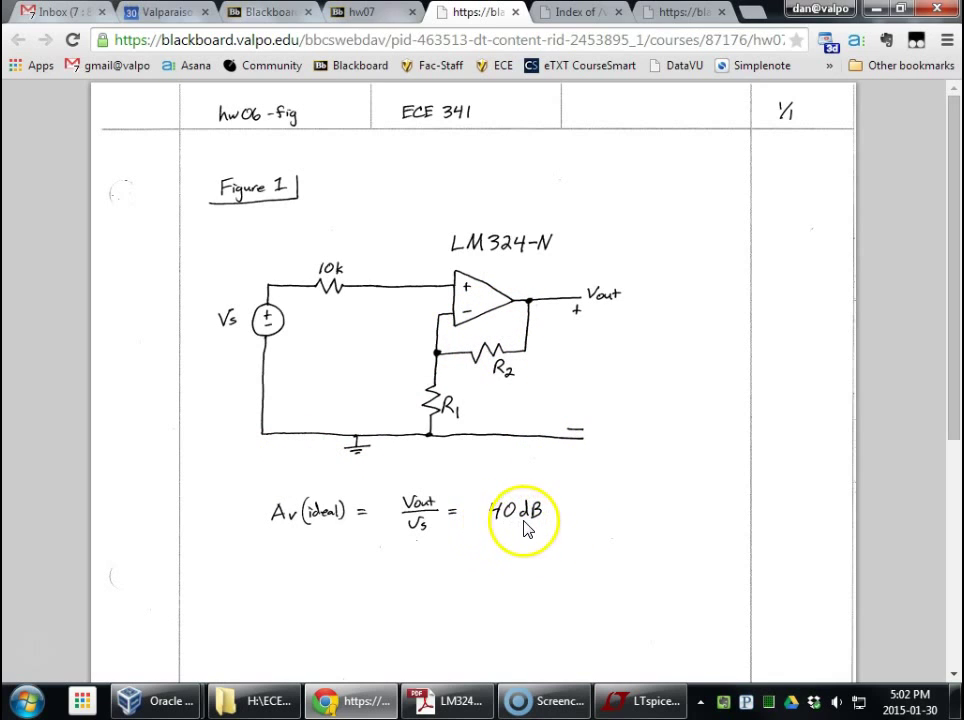
Glance at the hw07 schematic and homework figure, then go to the Index of /valpo/341 tab.
{"action": "left_click", "coordinate": [652, 708]}
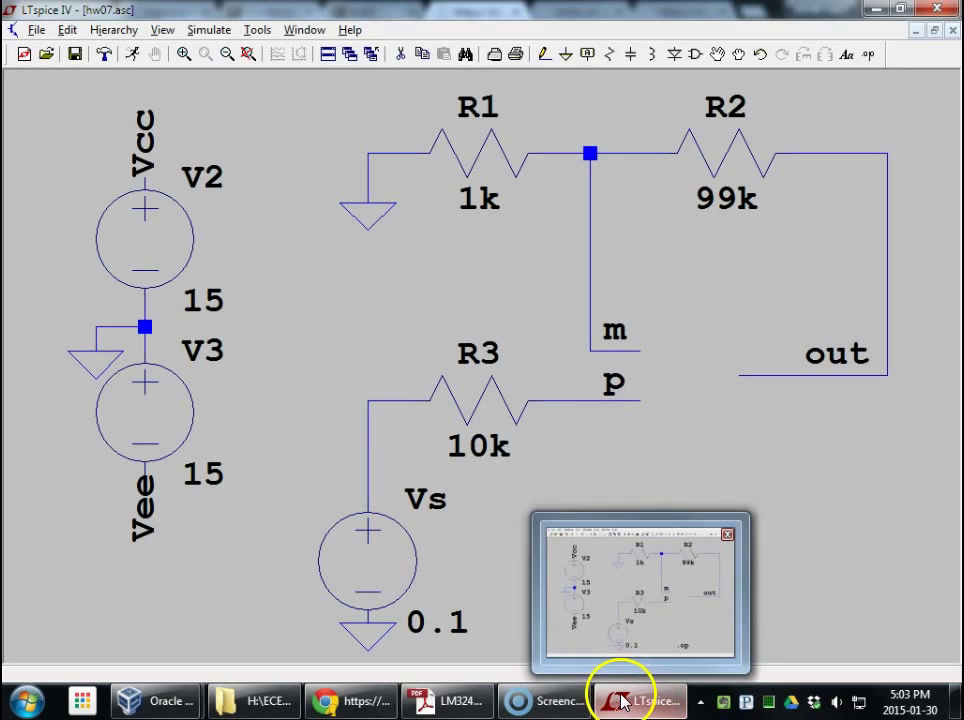
{"action": "left_click", "coordinate": [370, 705]}
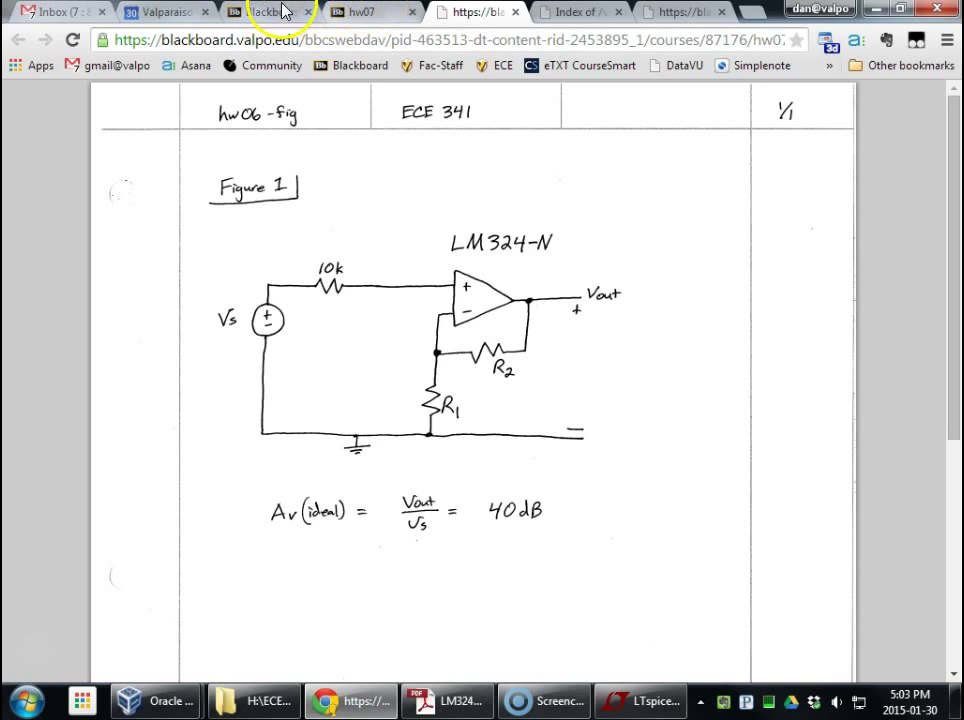
{"action": "key", "text": "ctrl+Tab"}
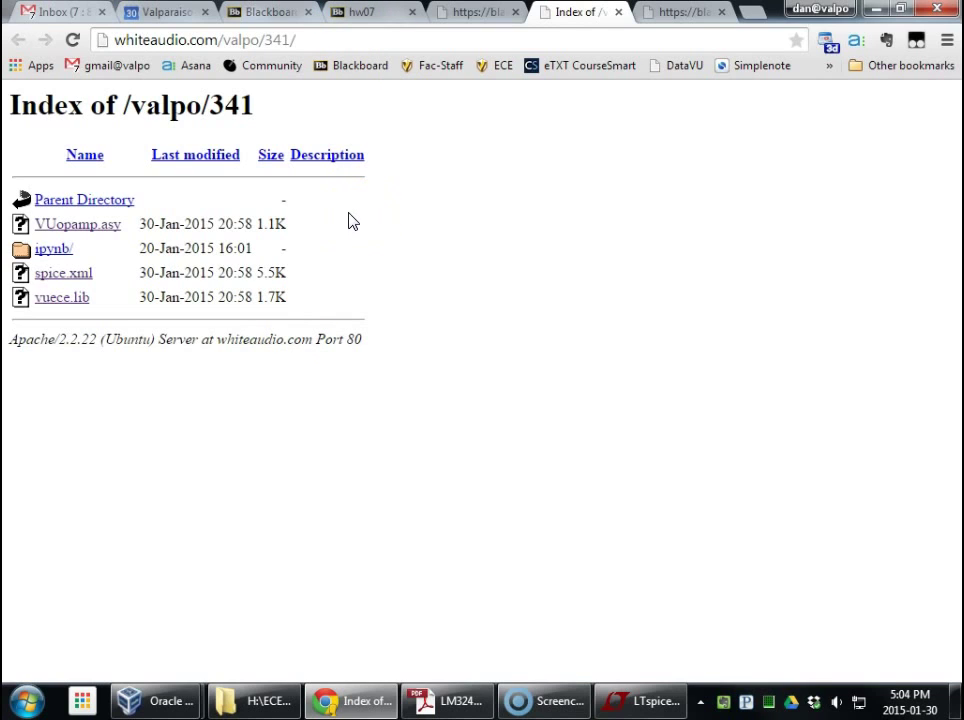
Leave the /valpo/341 listing for the local H:\ECE341\ltspice folder with the downloaded files.
{"action": "left_click", "coordinate": [343, 258]}
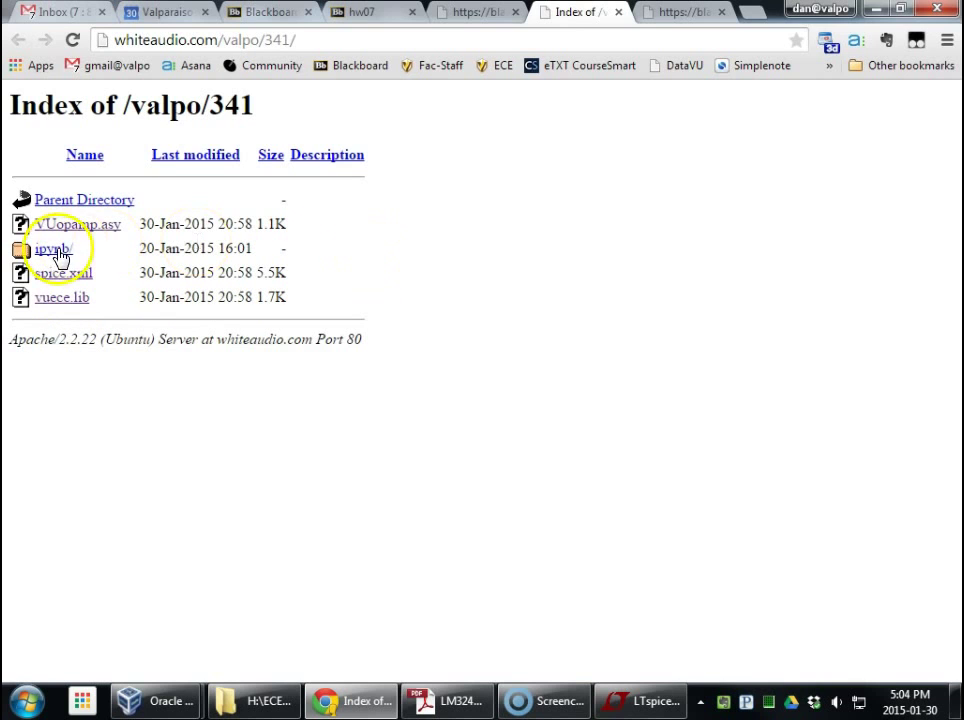
Open vuece.lib from the H:\ECE341\ltspice folder in Notepad++.
{"action": "left_click", "coordinate": [265, 700]}
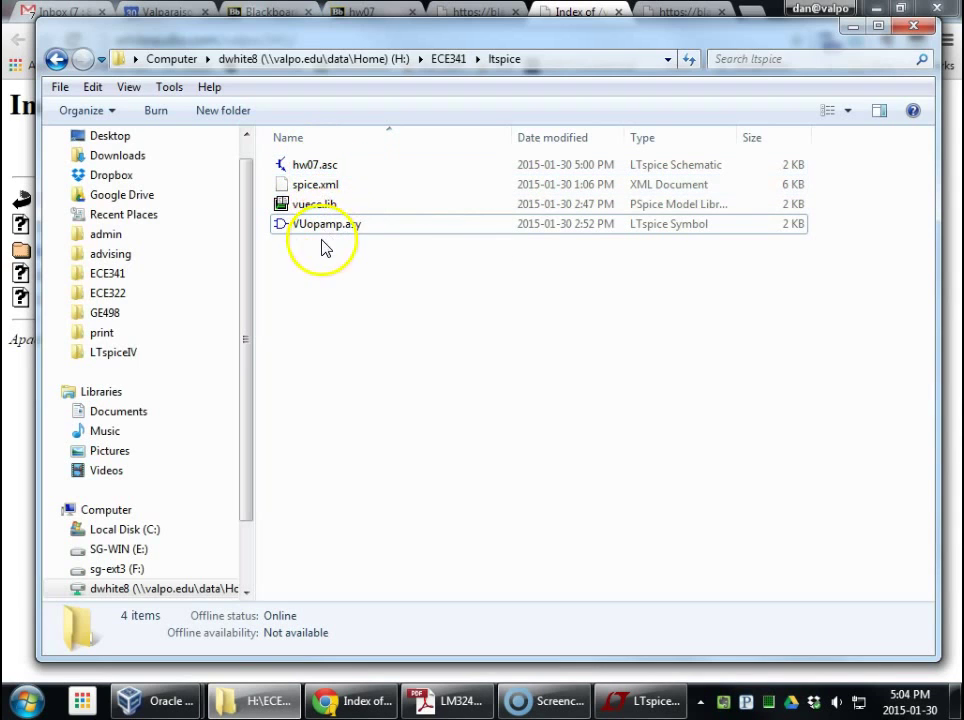
{"action": "left_click", "coordinate": [323, 208]}
{"action": "right_click", "coordinate": [323, 212]}
{"action": "left_click", "coordinate": [484, 241]}
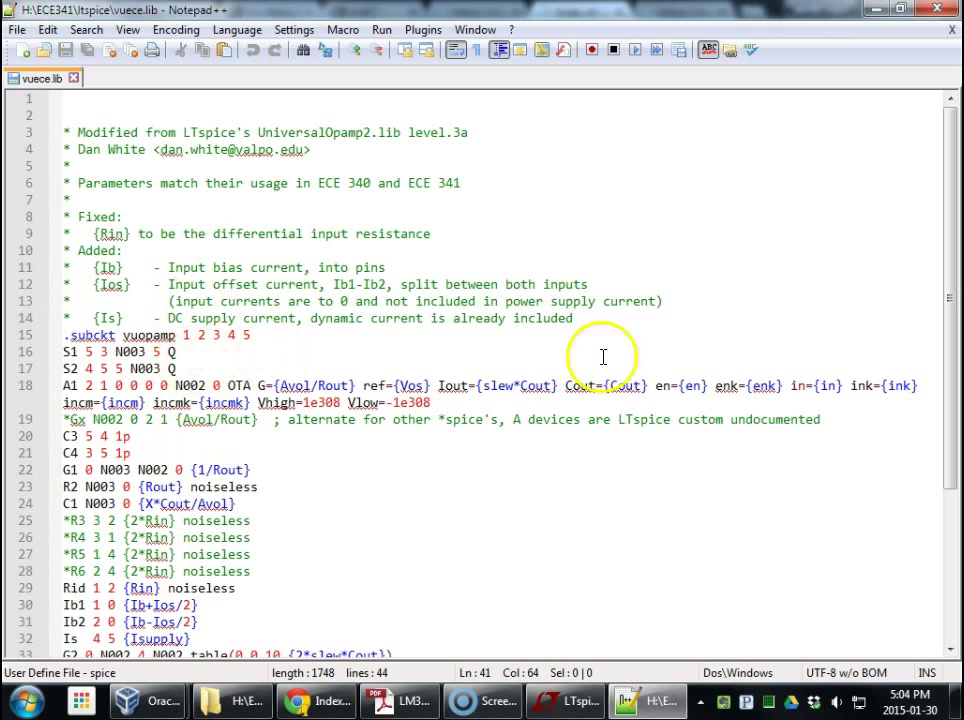
{"action": "left_click", "coordinate": [237, 29]}
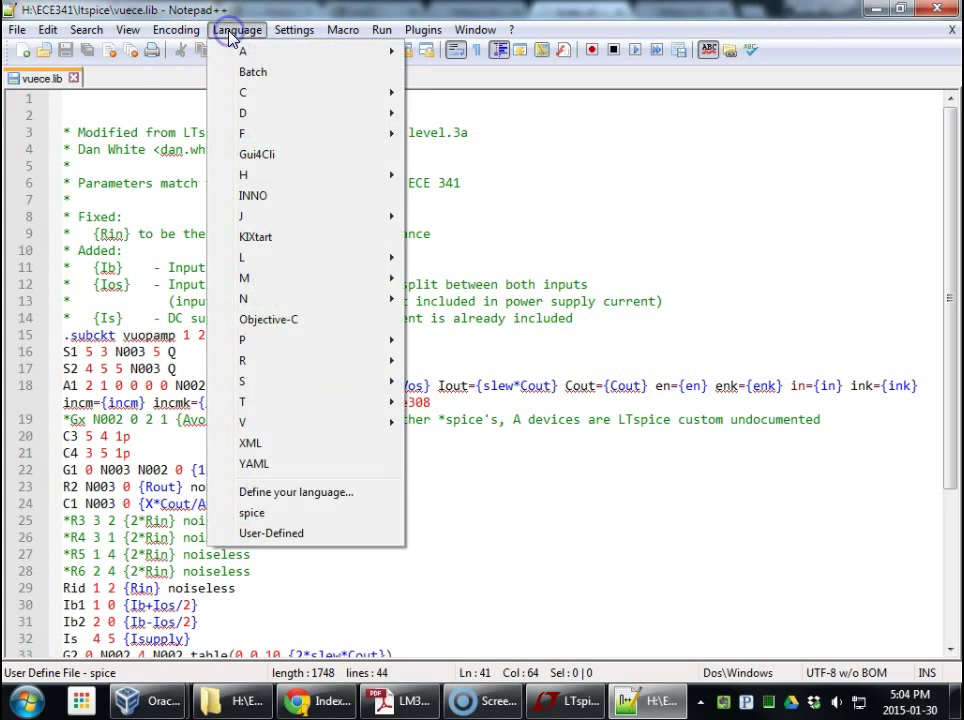
{"action": "left_click", "coordinate": [262, 493]}
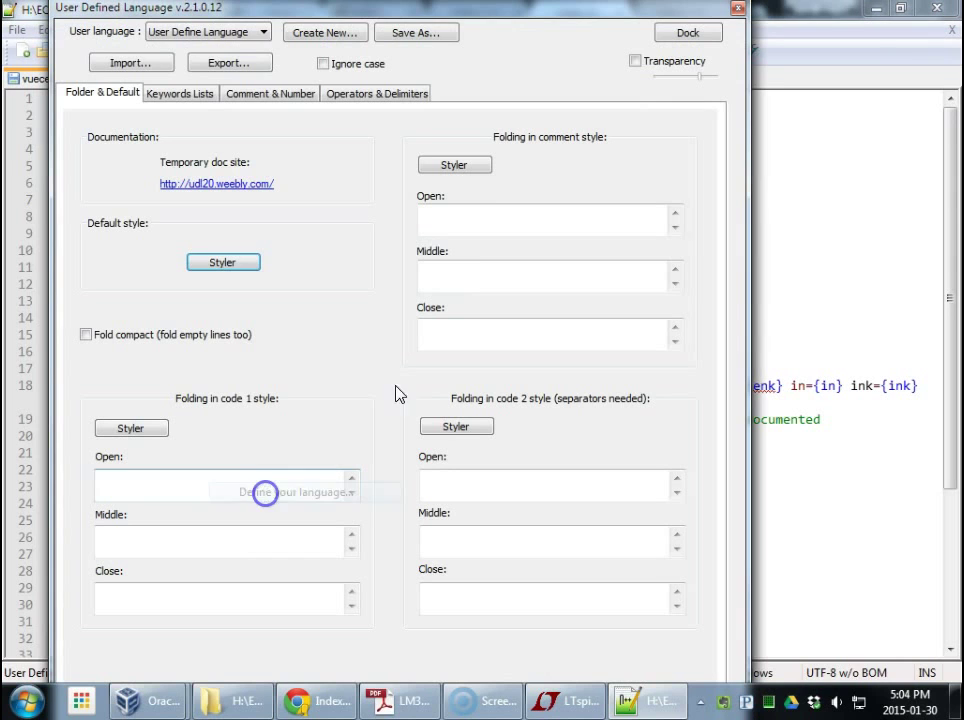
{"action": "left_click", "coordinate": [140, 72]}
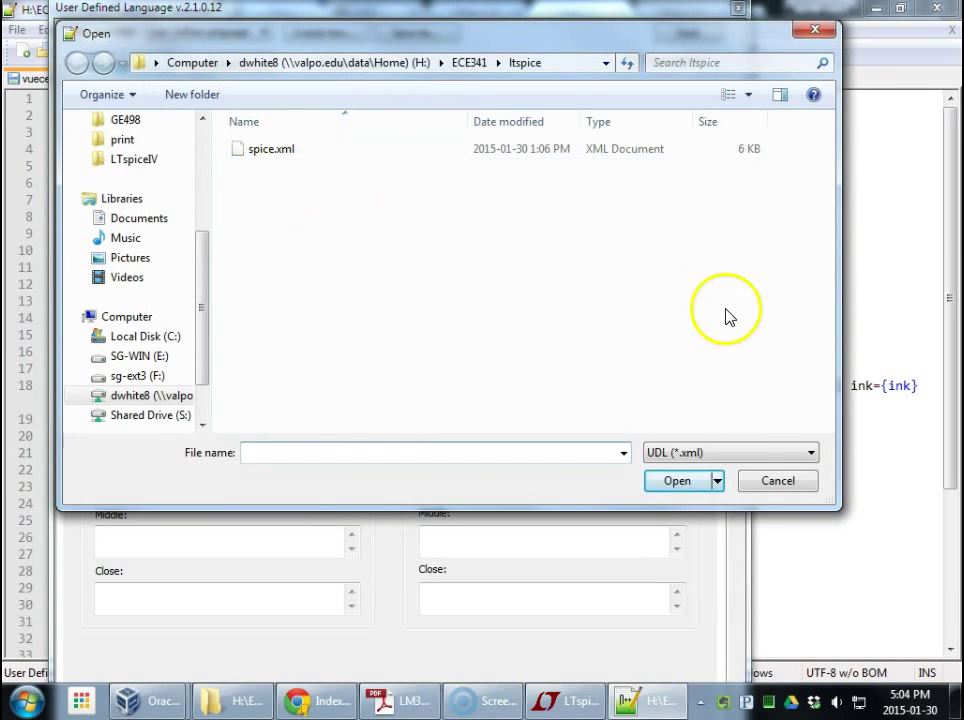
{"action": "left_click", "coordinate": [775, 481]}
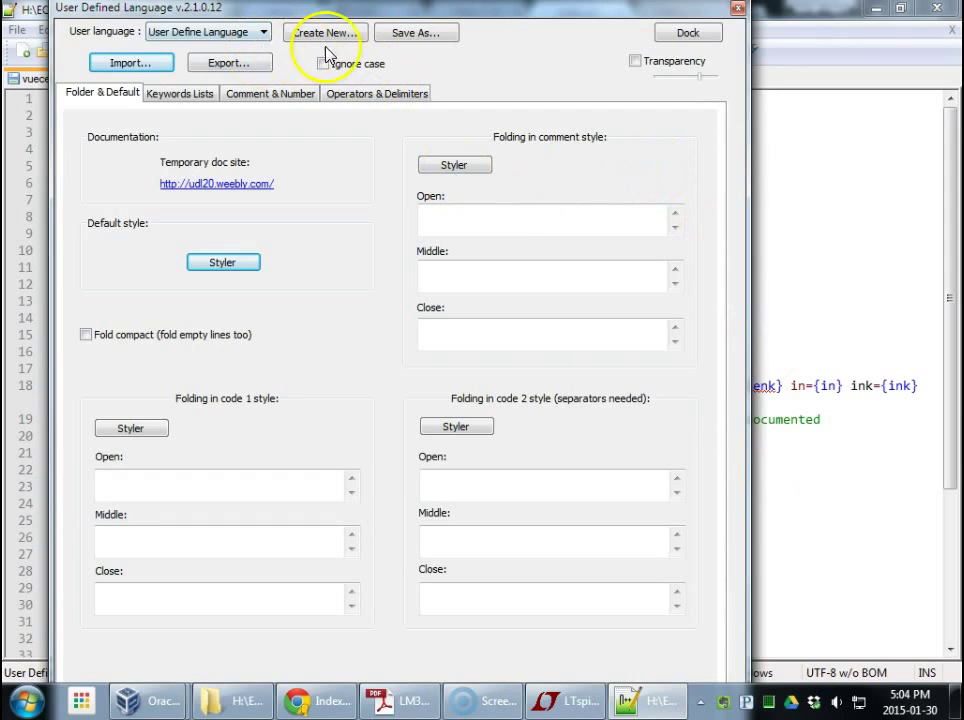
{"action": "left_click", "coordinate": [736, 8]}
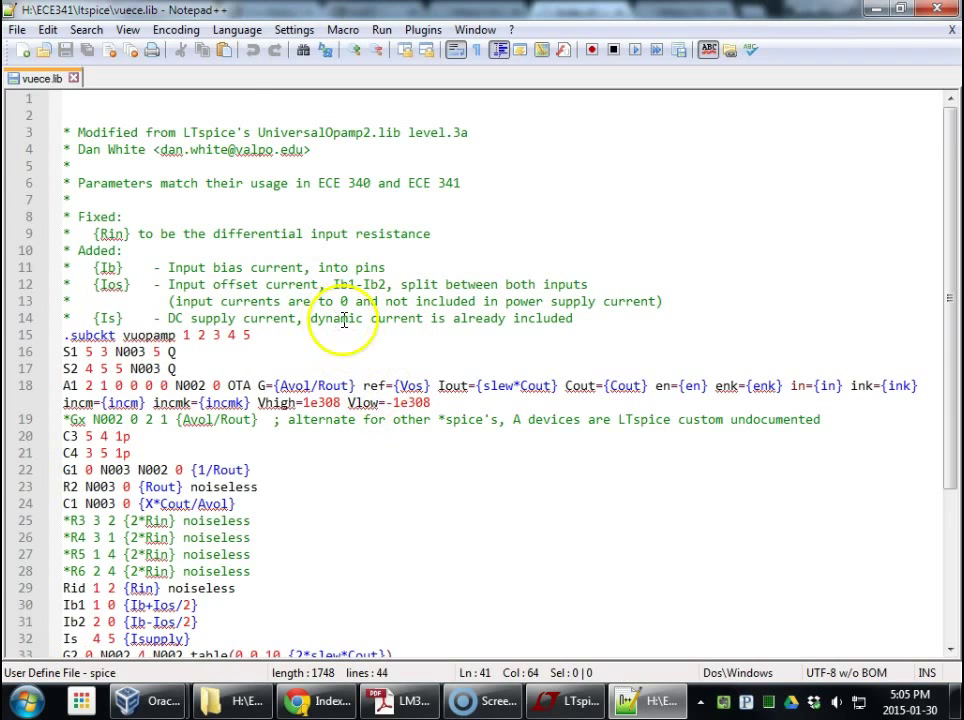
{"action": "scroll", "coordinate": [330, 330], "scroll_direction": "down", "scroll_amount": 1}
{"action": "scroll", "coordinate": [315, 350], "scroll_direction": "up", "scroll_amount": 1}
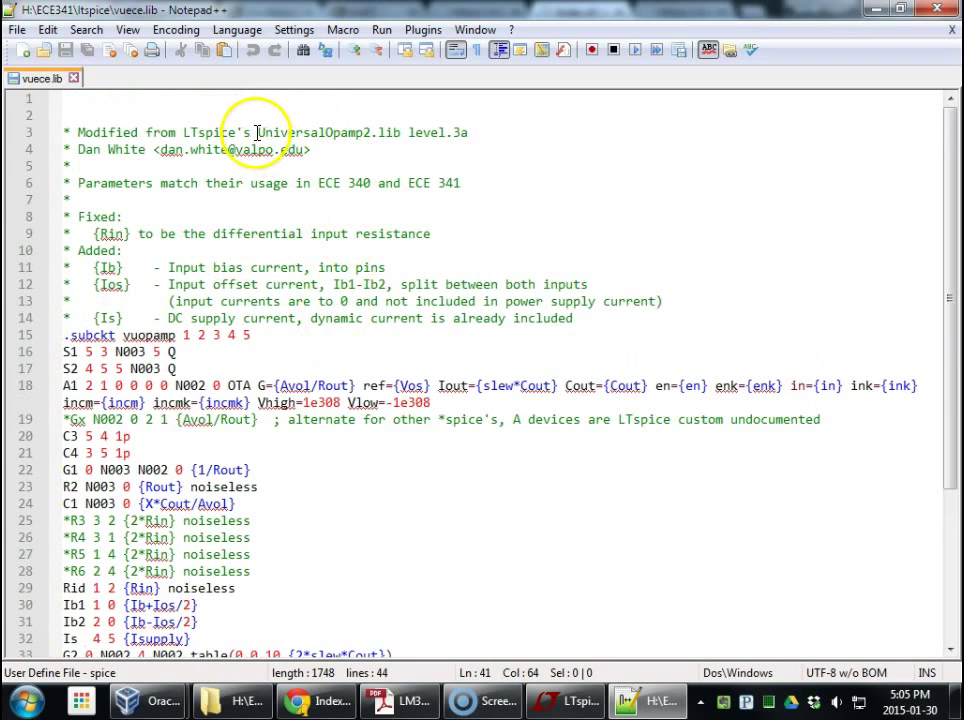
{"action": "left_click_drag", "start_coordinate": [259, 133], "coordinate": [362, 140]}
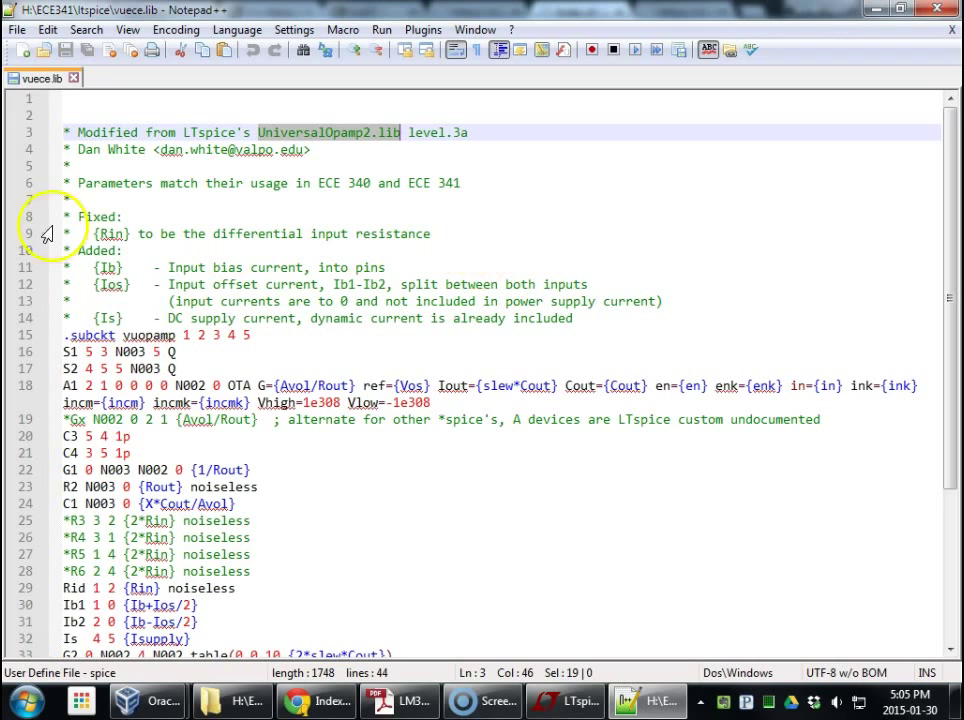
{"action": "double_click", "coordinate": [104, 234]}
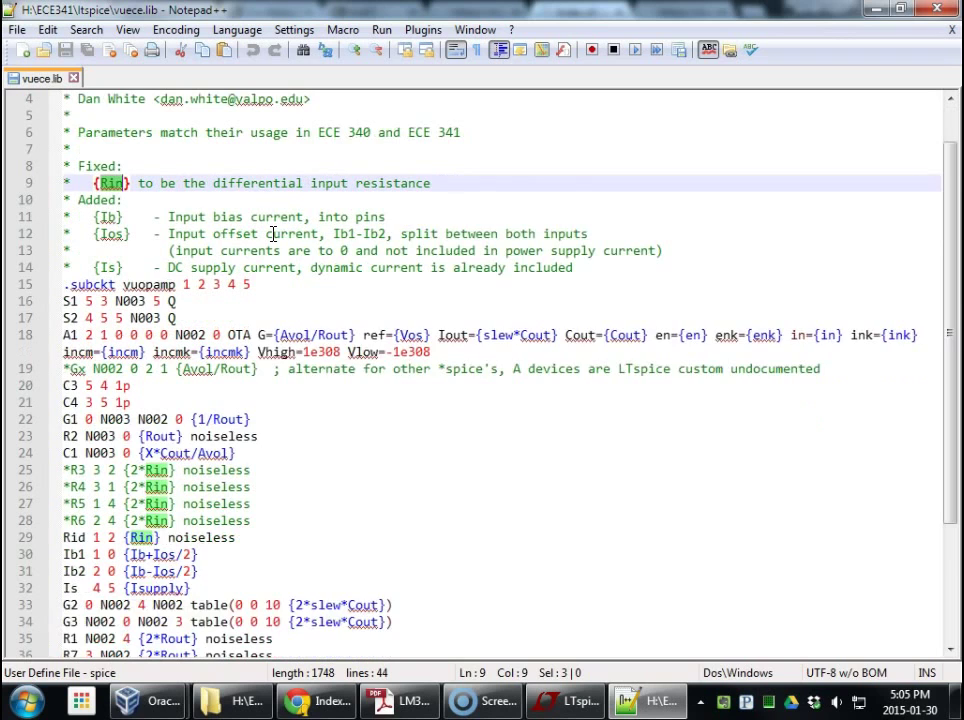
{"action": "scroll", "coordinate": [272, 234], "scroll_direction": "down", "scroll_amount": 1}
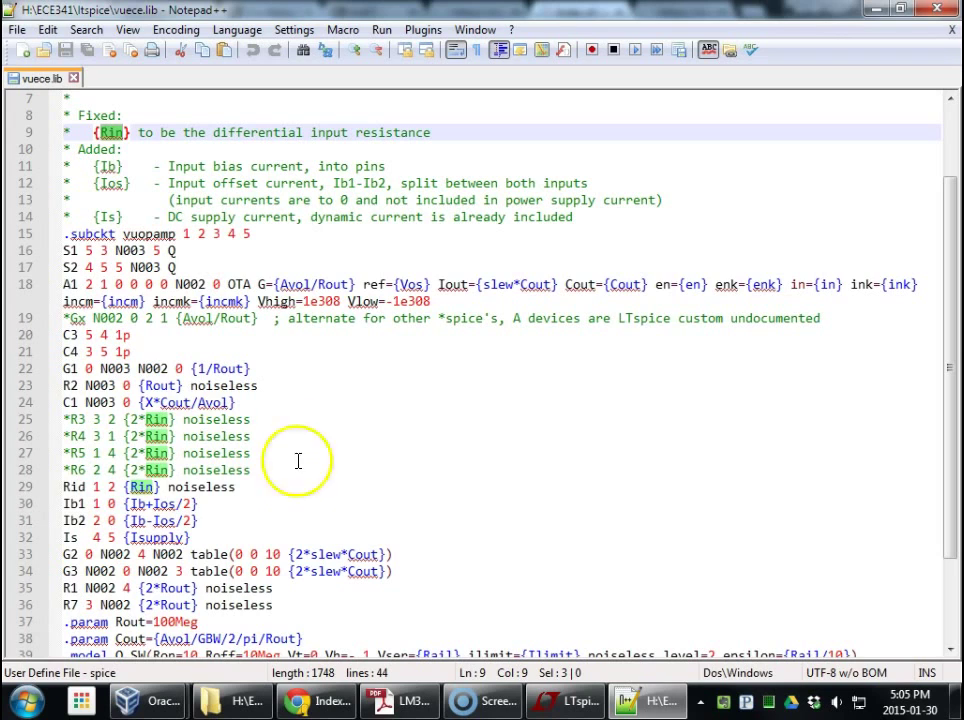
Highlight Ib, 'into pins', and the Ib=0 Ios=0 defaults in the vuopamp subcircuit.
{"action": "double_click", "coordinate": [108, 166]}
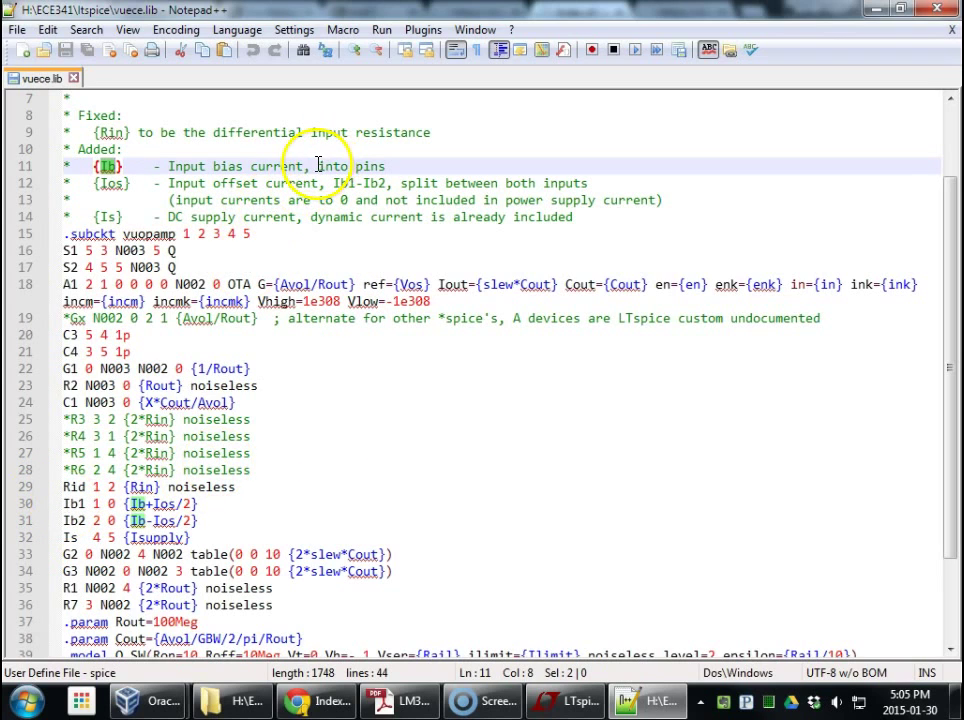
{"action": "left_click_drag", "start_coordinate": [317, 166], "coordinate": [393, 166]}
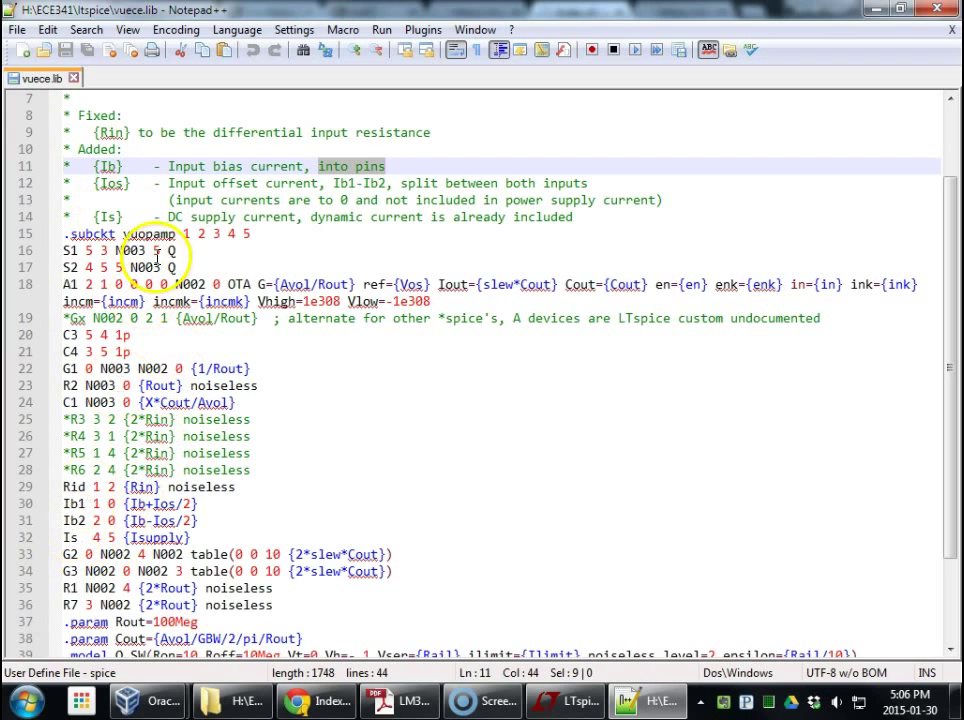
{"action": "left_click", "coordinate": [107, 217]}
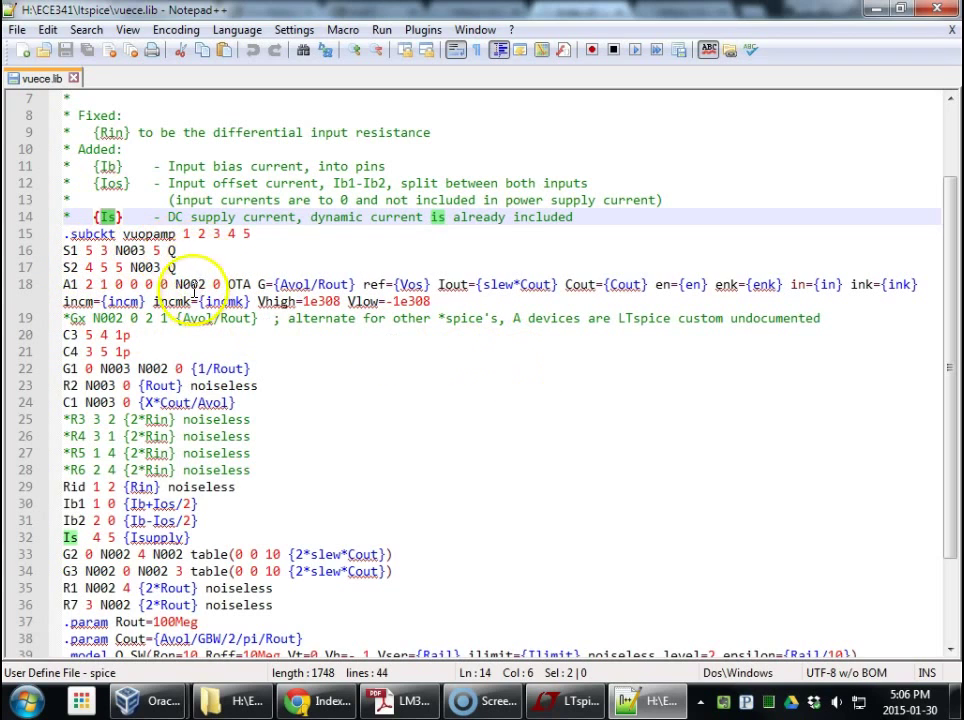
{"action": "scroll", "coordinate": [645, 576], "scroll_direction": "down", "scroll_amount": 3}
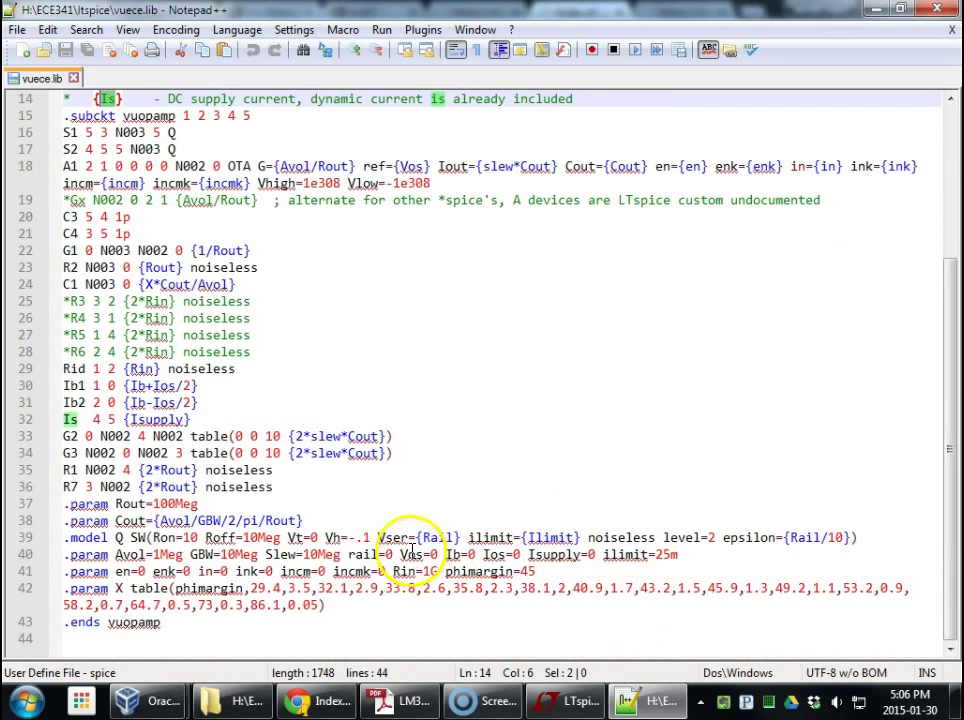
{"action": "left_click_drag", "start_coordinate": [445, 554], "coordinate": [545, 556]}
{"action": "left_click", "coordinate": [600, 539]}
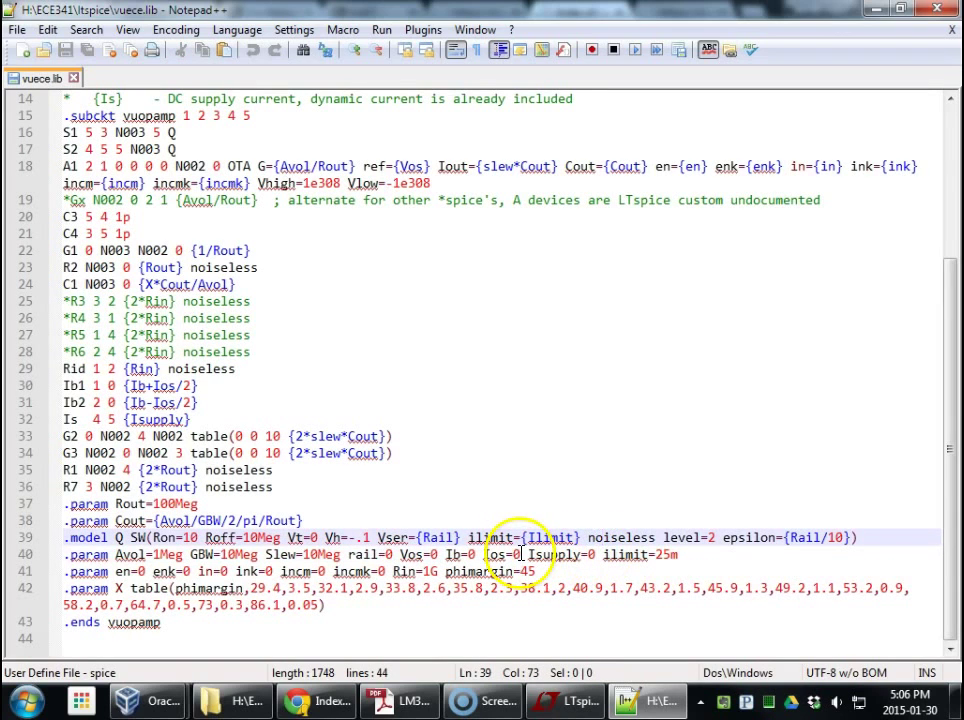
Minimize Notepad++, deselect vuece.lib in the folder, and bring the hw07 schematic forward.
{"action": "left_click", "coordinate": [877, 8]}
{"action": "left_click", "coordinate": [577, 697]}
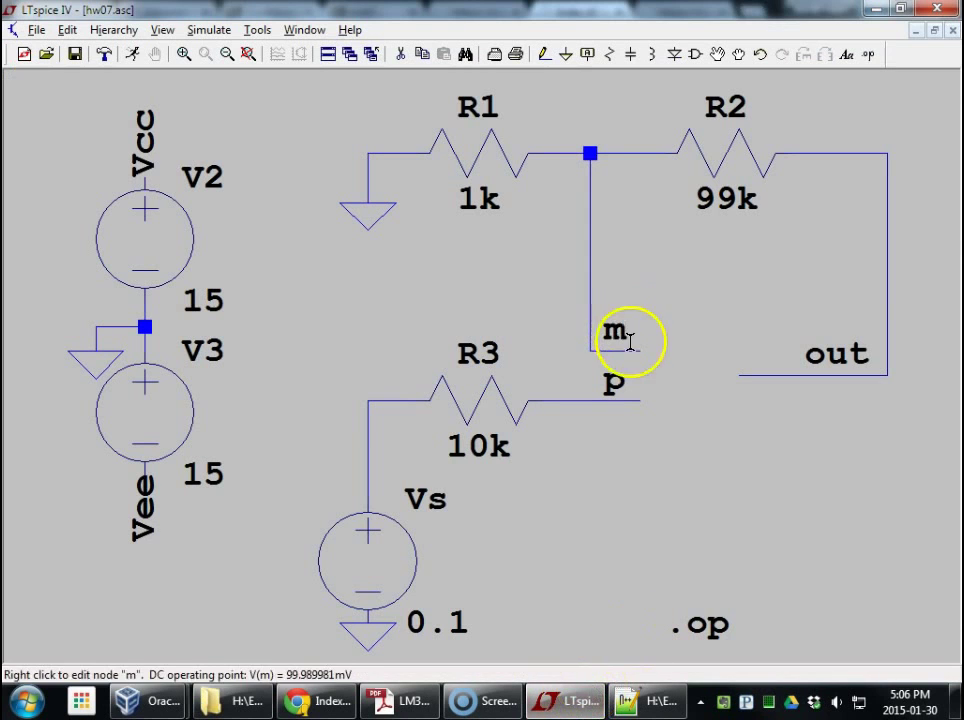
{"action": "left_click", "coordinate": [232, 697]}
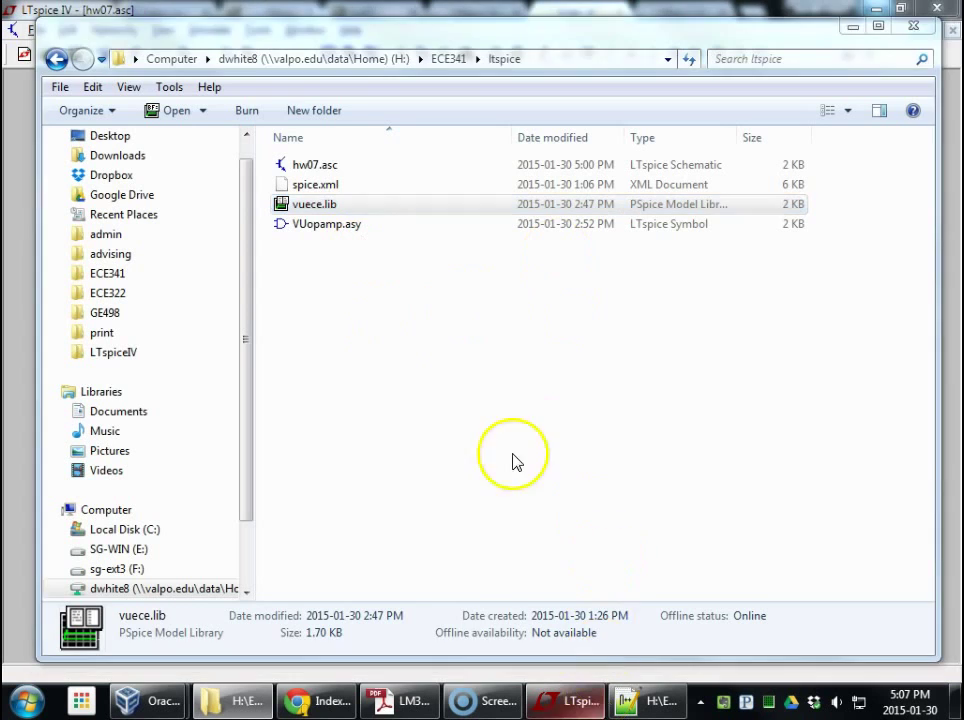
{"action": "left_click", "coordinate": [318, 288]}
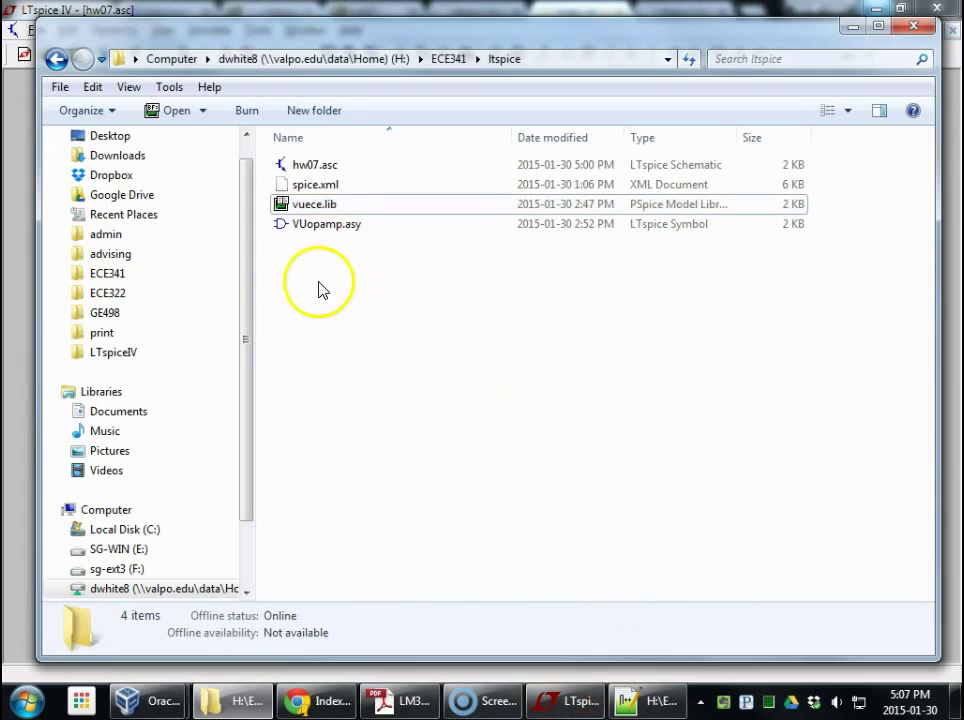
{"action": "left_click", "coordinate": [568, 704]}
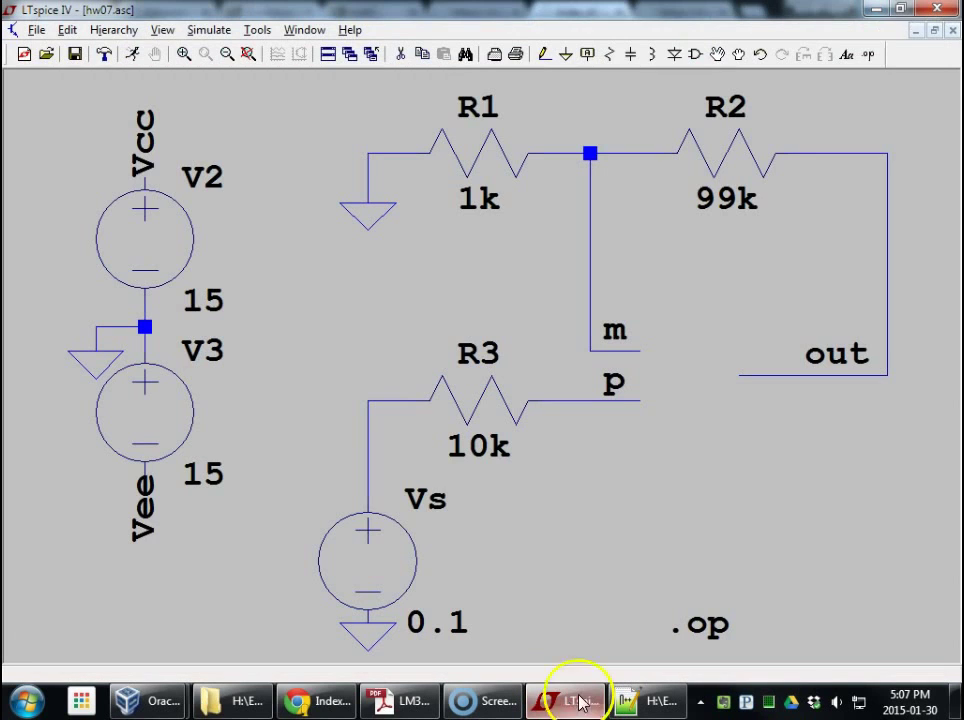
Browse the built-in LTspice Opamps symbol folder in the component picker.
{"action": "left_click", "coordinate": [697, 57]}
{"action": "left_click", "coordinate": [449, 174]}
{"action": "left_click", "coordinate": [441, 201]}
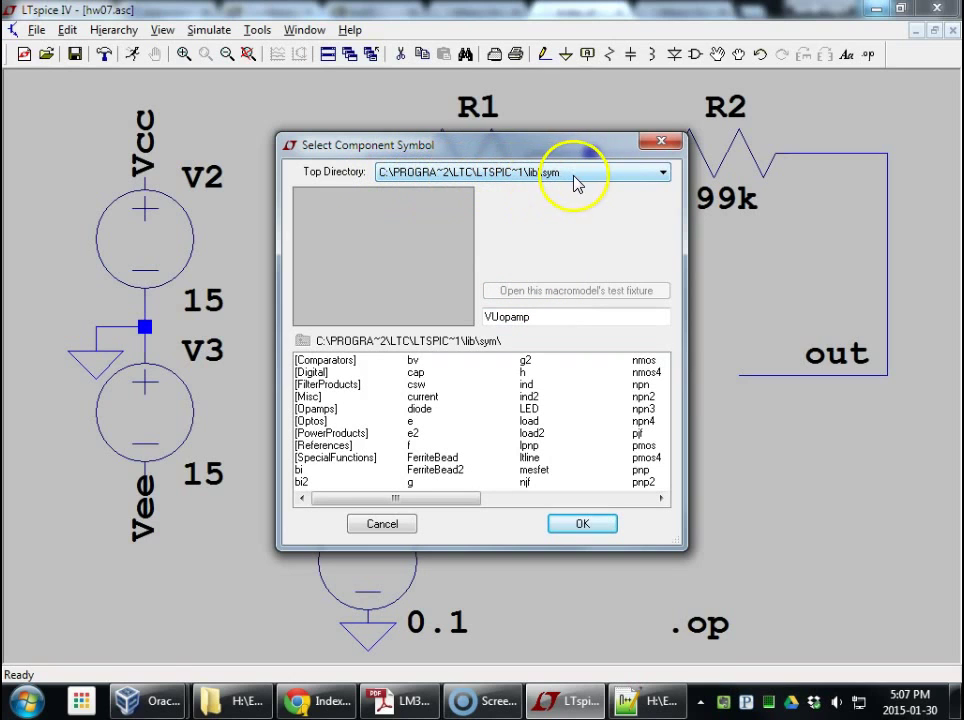
{"action": "left_click_drag", "start_coordinate": [467, 507], "coordinate": [445, 469]}
{"action": "double_click", "coordinate": [320, 409]}
{"action": "left_click_drag", "start_coordinate": [395, 497], "coordinate": [686, 496]}
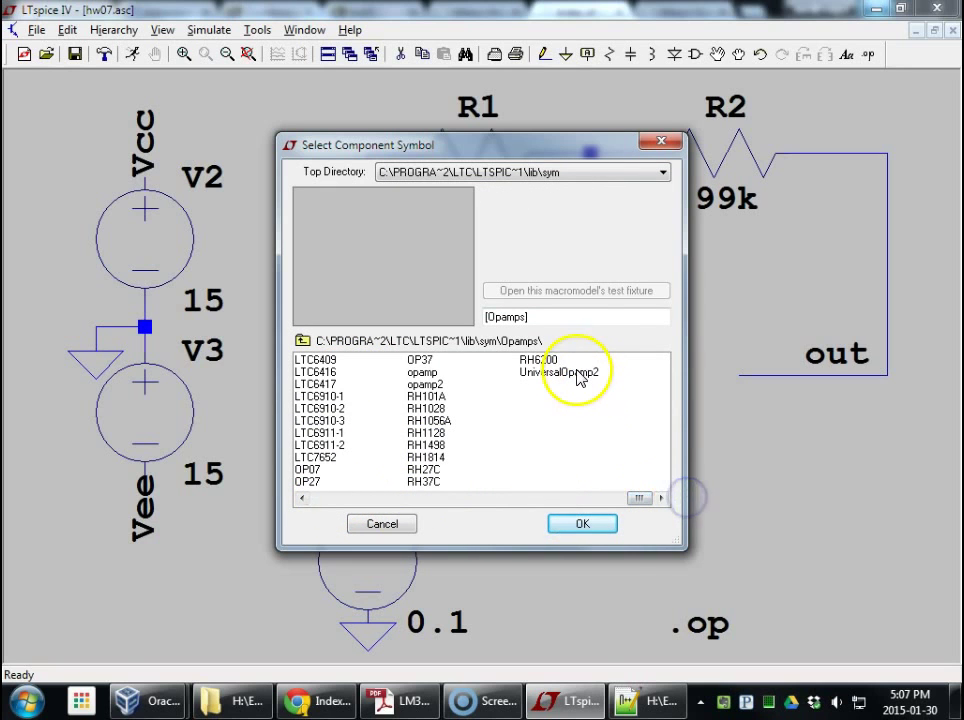
Place the VUopamp symbol from H:\ECE341\ltspice as U1 between nodes m, p and out.
{"action": "left_click", "coordinate": [546, 177]}
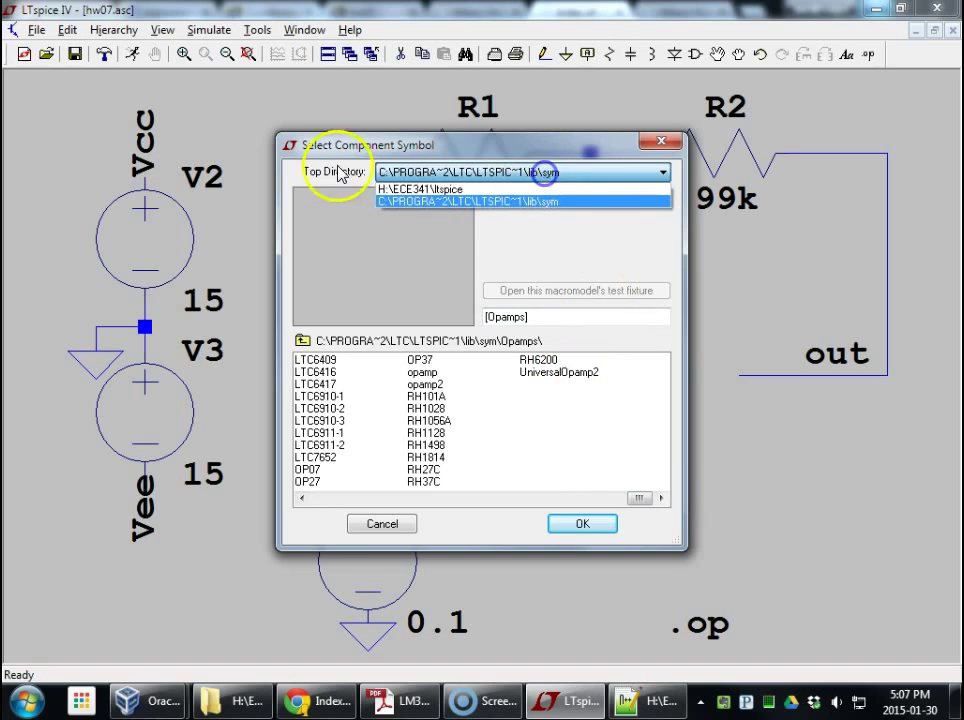
{"action": "left_click", "coordinate": [441, 190]}
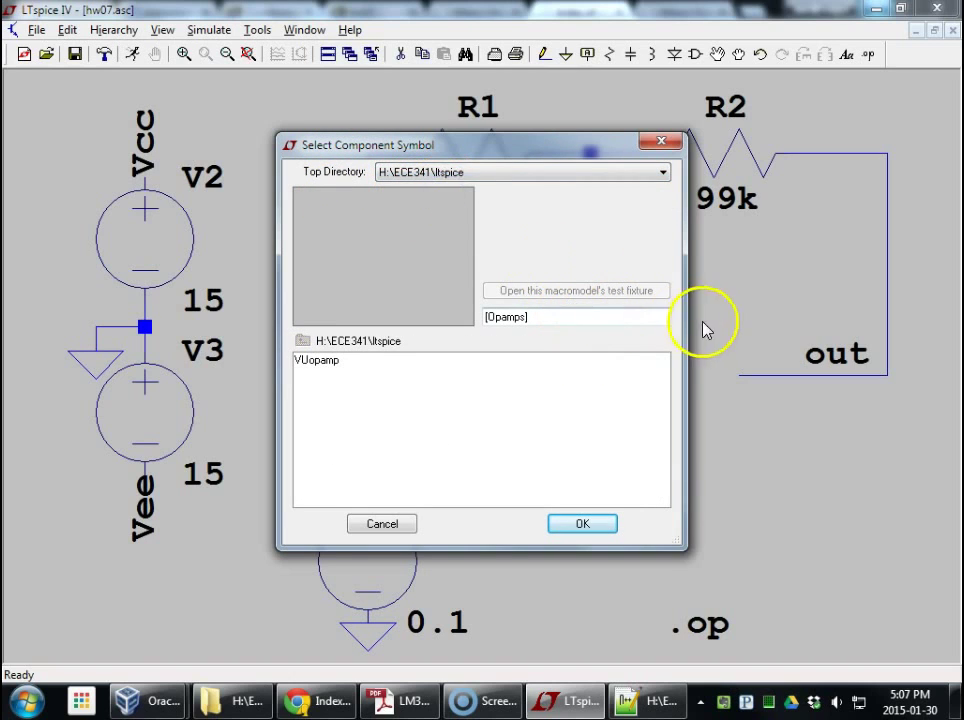
{"action": "double_click", "coordinate": [327, 368]}
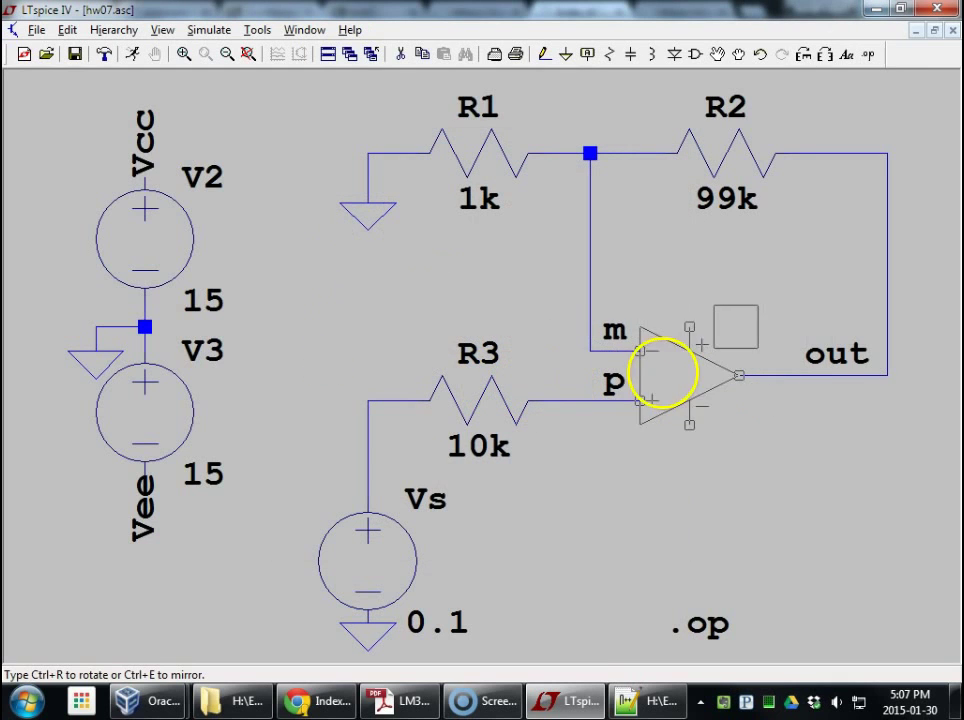
{"action": "left_click", "coordinate": [663, 373]}
{"action": "key", "text": "Escape"}
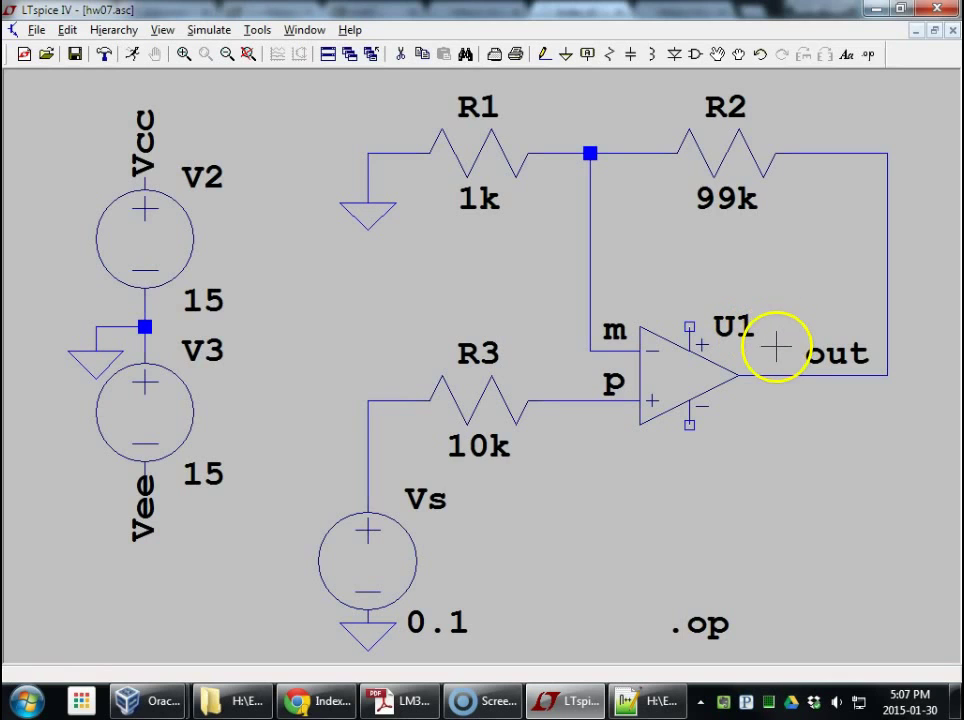
{"action": "mouse_move", "coordinate": [763, 390]}
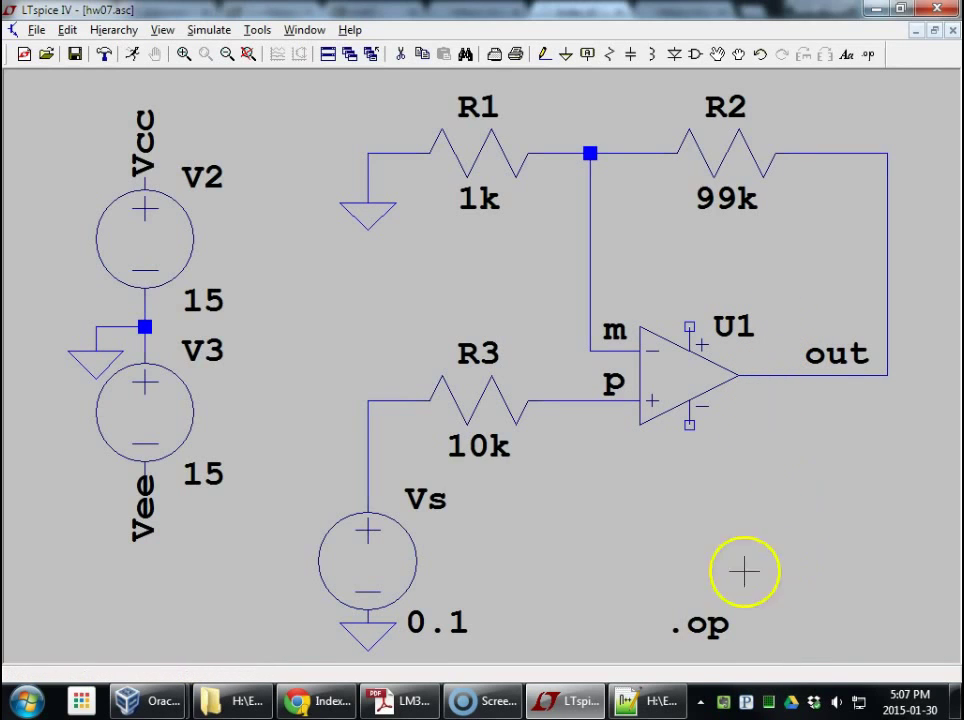
Search 'ltspice key' in a new tab and read through the LTwiki LTspice Hot Keys page.
{"action": "left_click", "coordinate": [314, 697]}
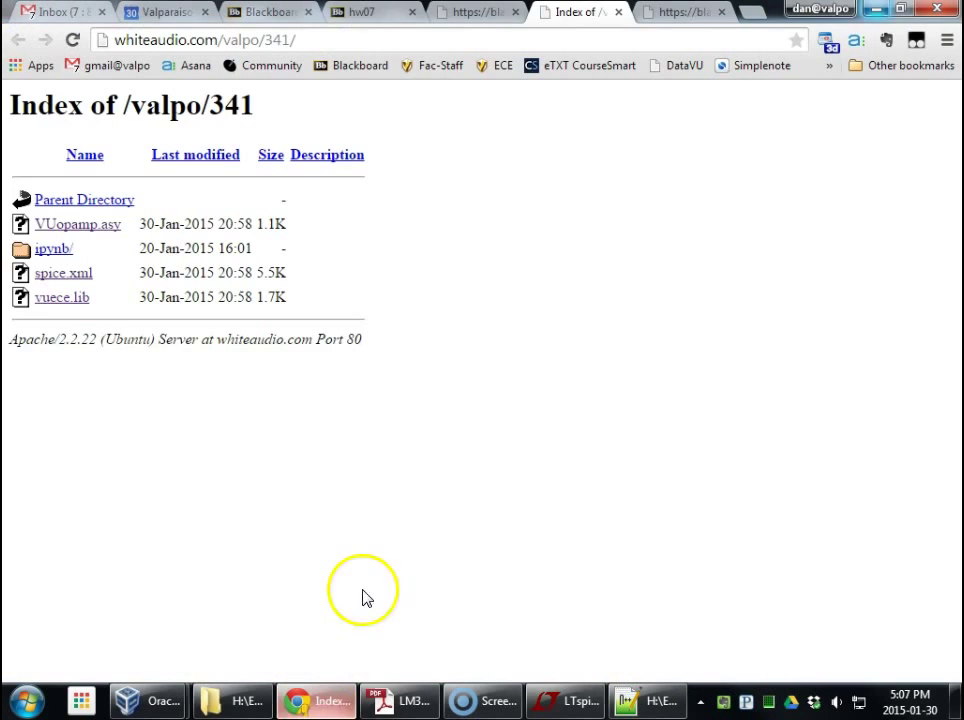
{"action": "left_click", "coordinate": [753, 14]}
{"action": "type", "text": "lt"}
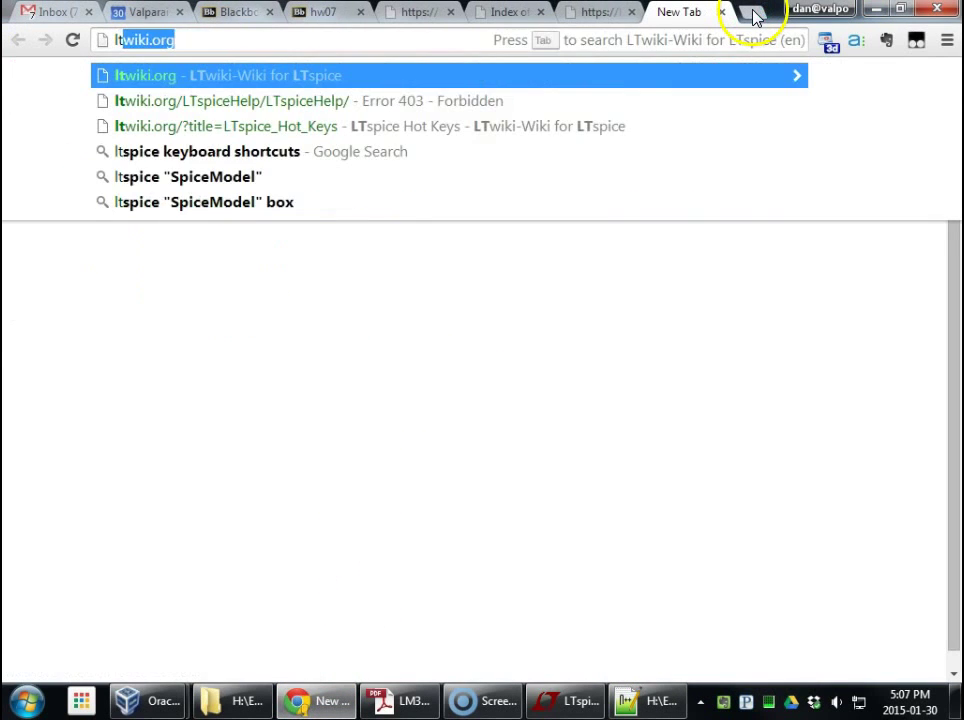
{"action": "type", "text": "spice key"}
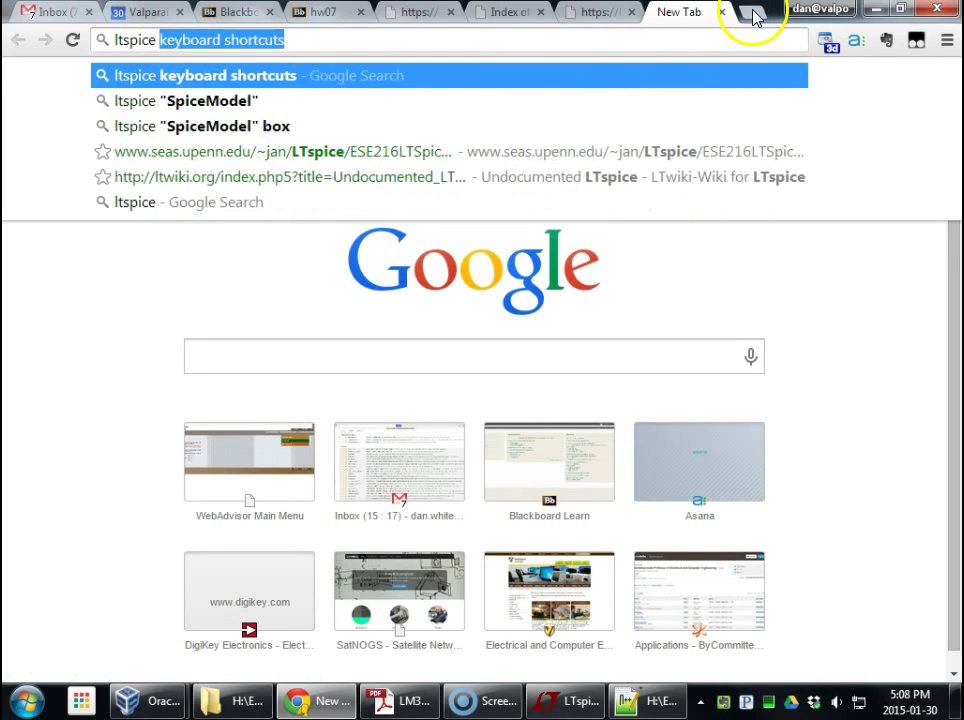
{"action": "key", "text": "Down"}
{"action": "key", "text": "Down"}
{"action": "key", "text": "Return"}
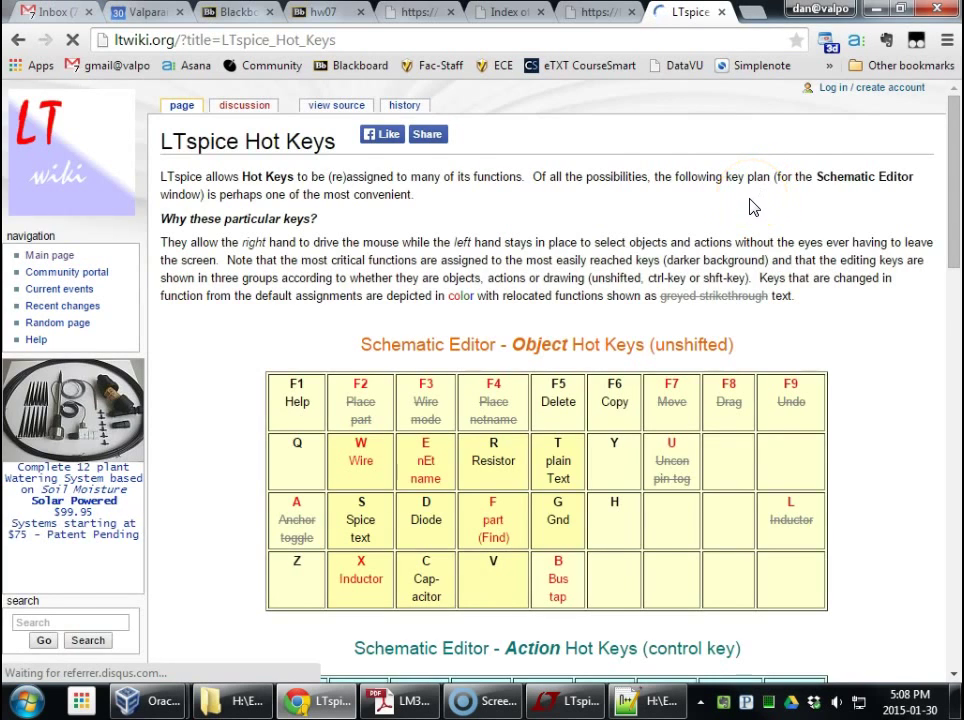
{"action": "scroll", "coordinate": [752, 208], "scroll_direction": "down", "scroll_amount": 2}
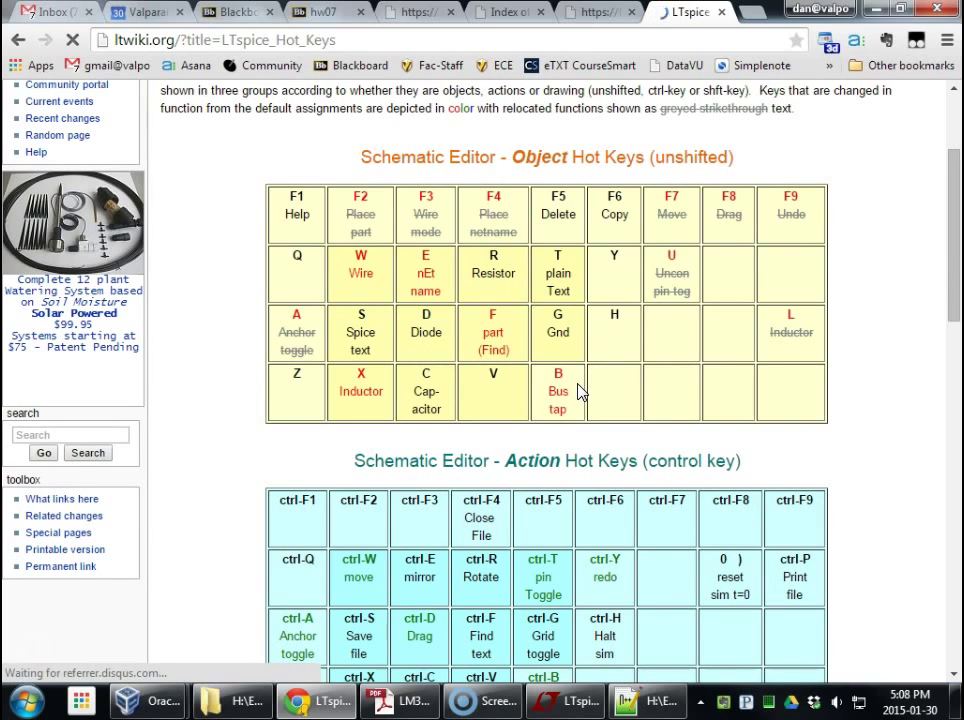
{"action": "scroll", "coordinate": [582, 392], "scroll_direction": "up", "scroll_amount": 1}
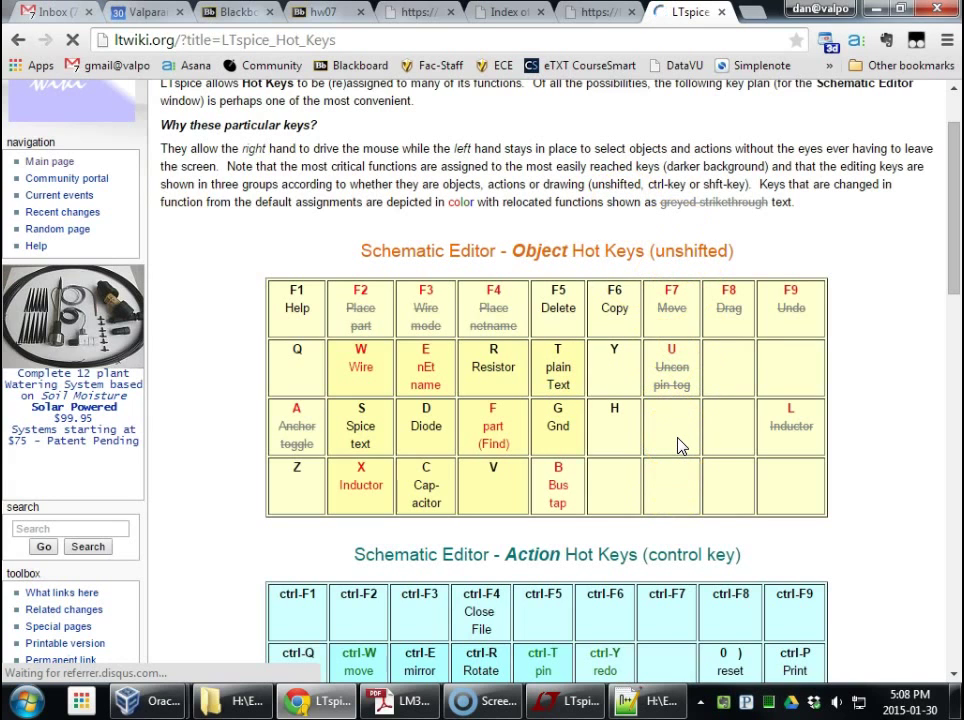
{"action": "scroll", "coordinate": [680, 444], "scroll_direction": "down", "scroll_amount": 4}
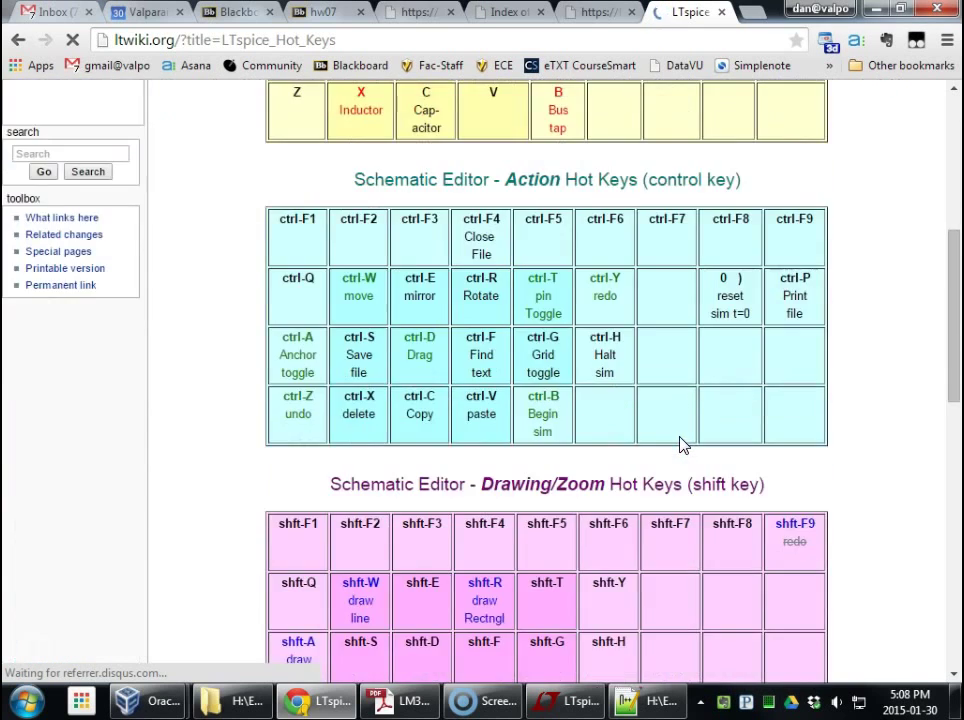
{"action": "scroll", "coordinate": [680, 444], "scroll_direction": "up", "scroll_amount": 4}
{"action": "scroll", "coordinate": [680, 444], "scroll_direction": "down", "scroll_amount": 9}
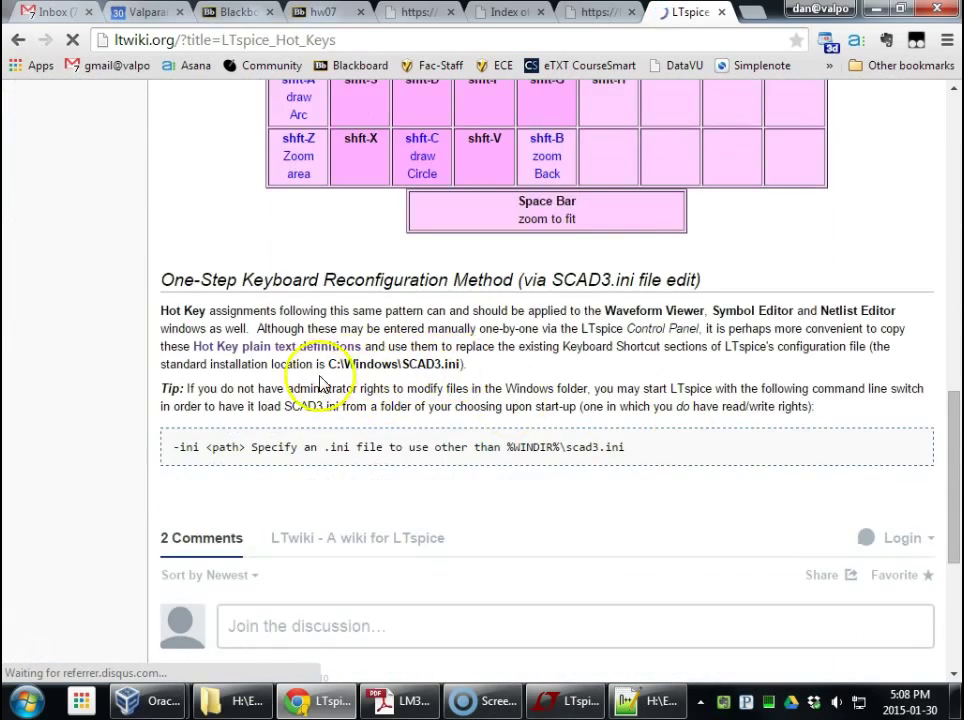
{"action": "scroll", "coordinate": [398, 430], "scroll_direction": "down", "scroll_amount": 4}
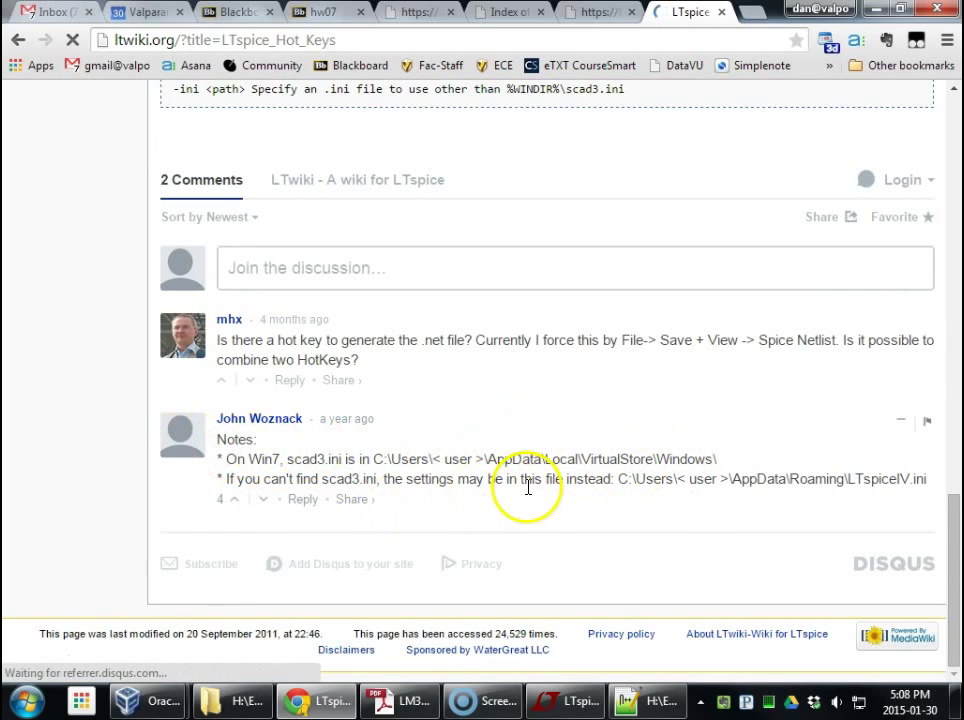
{"action": "scroll", "coordinate": [528, 487], "scroll_direction": "up", "scroll_amount": 12}
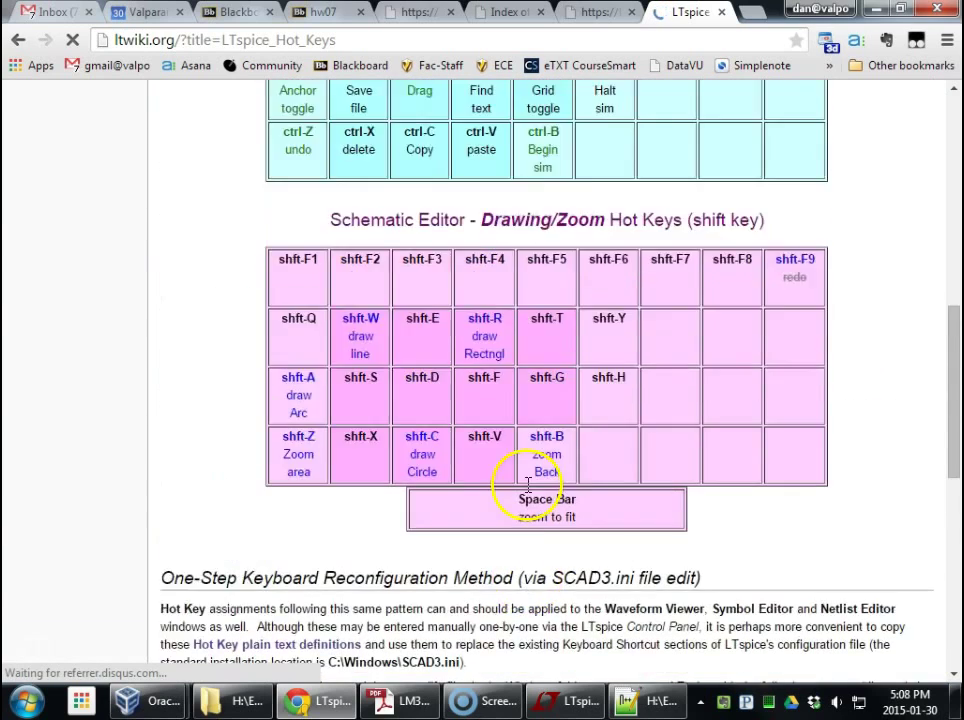
{"action": "scroll", "coordinate": [527, 486], "scroll_direction": "up", "scroll_amount": 2}
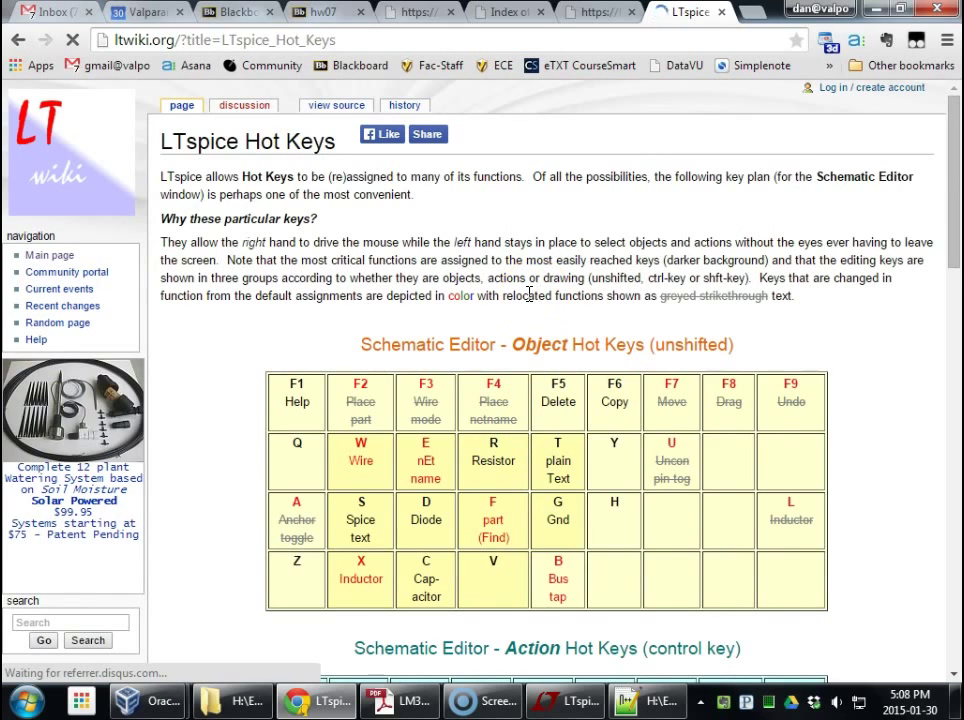
Close the Hot Keys and hot-key table tabs and return to the hw07 schematic.
{"action": "left_click", "coordinate": [721, 12]}
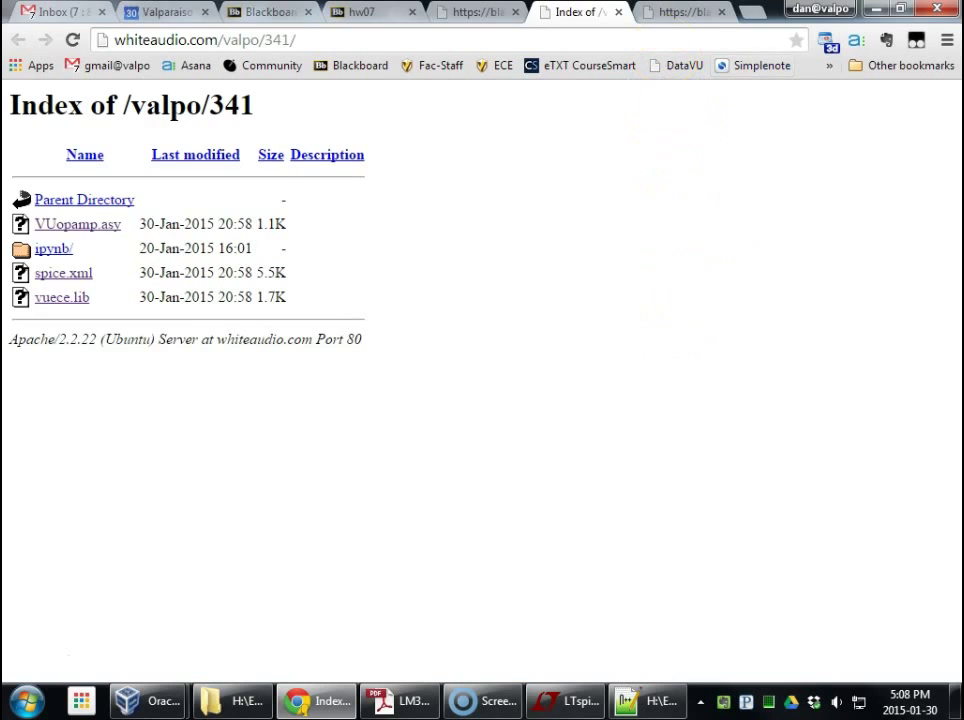
{"action": "left_click", "coordinate": [680, 12]}
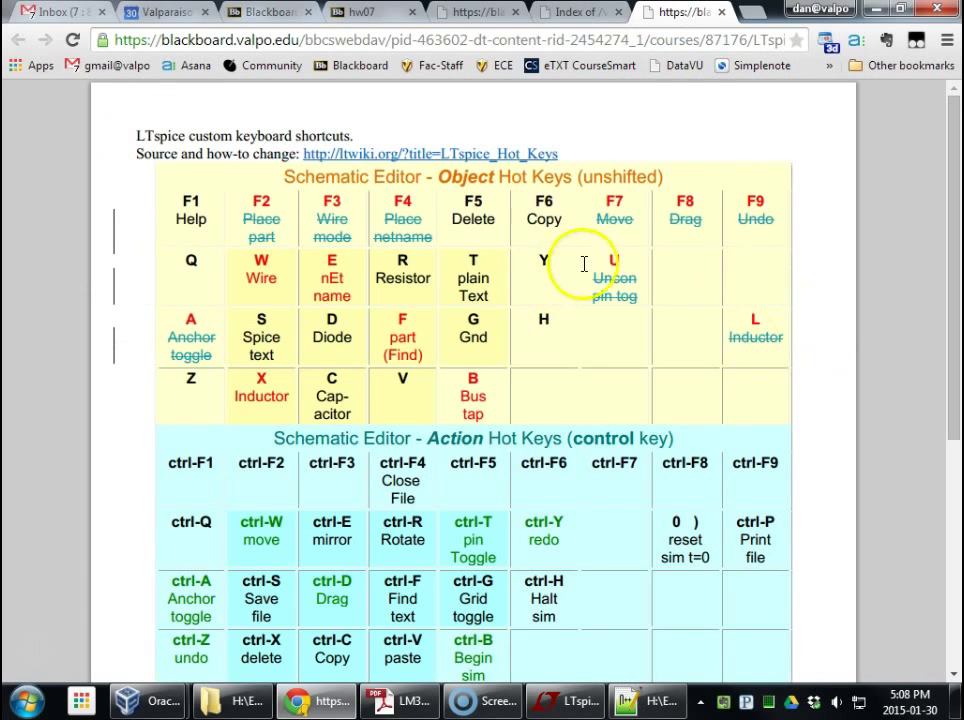
{"action": "left_click", "coordinate": [721, 12]}
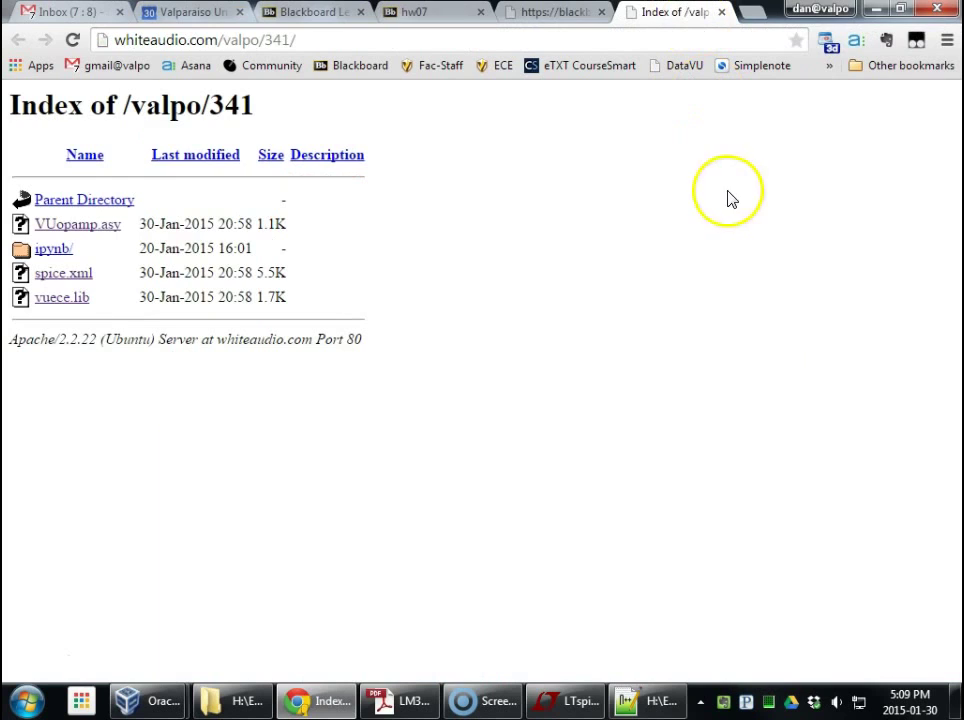
{"action": "left_click", "coordinate": [578, 701]}
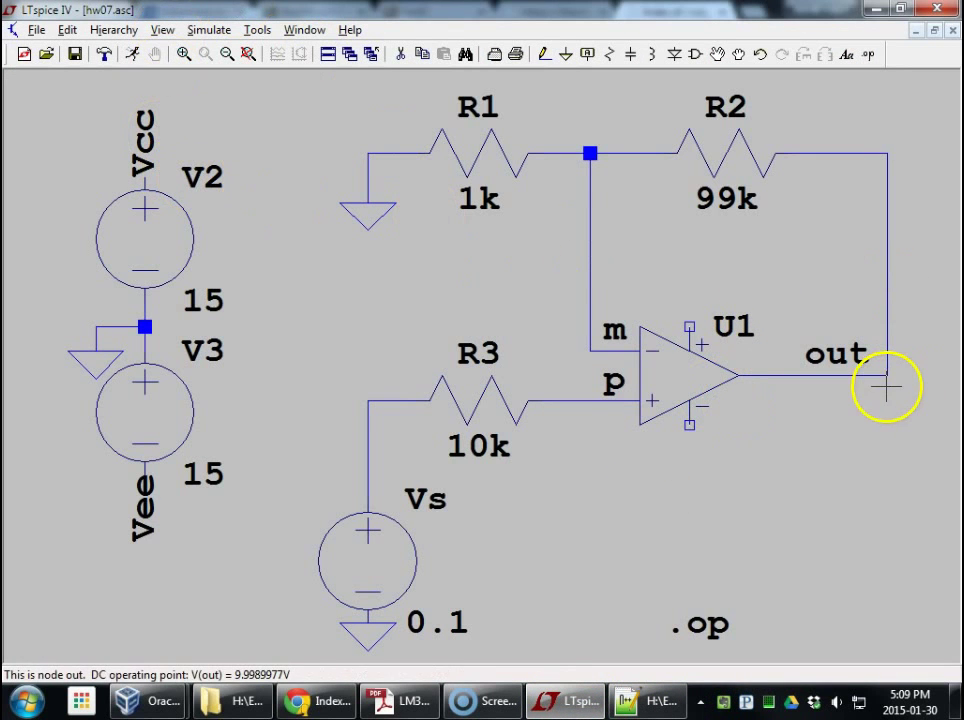
Label U1's upper supply pin Vcc and its lower supply pin Vee.
{"action": "key", "text": "F4"}
{"action": "type", "text": "Vcc"}
{"action": "left_click", "coordinate": [524, 411]}
{"action": "left_click", "coordinate": [700, 325]}
{"action": "key", "text": "F4"}
{"action": "type", "text": "Vee"}
{"action": "key", "text": "Return"}
{"action": "left_click", "coordinate": [692, 414]}
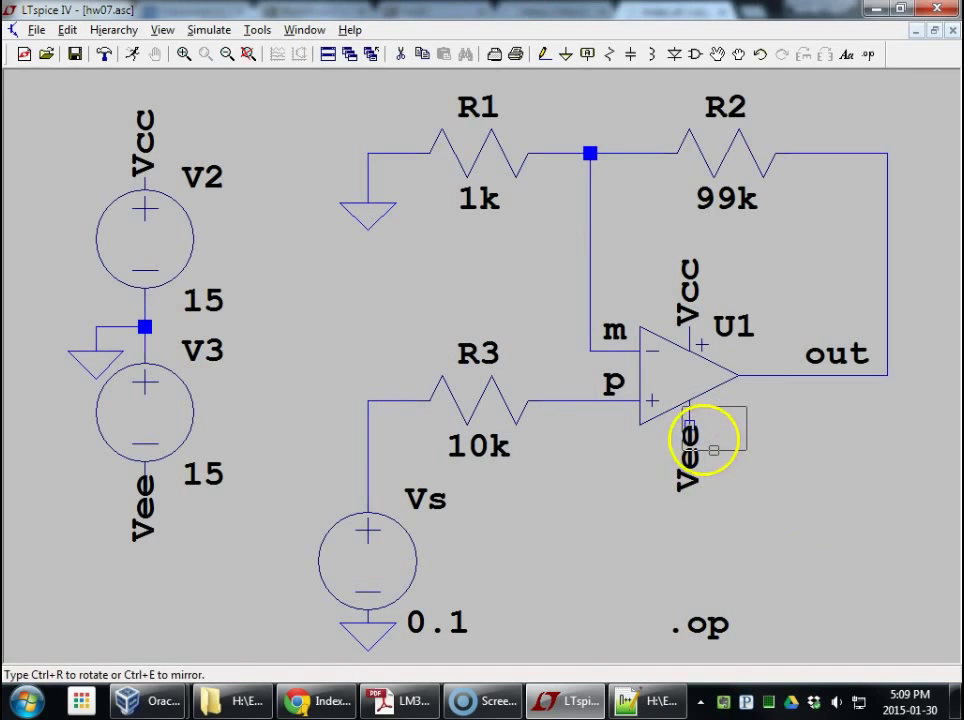
{"action": "key", "text": "Escape"}
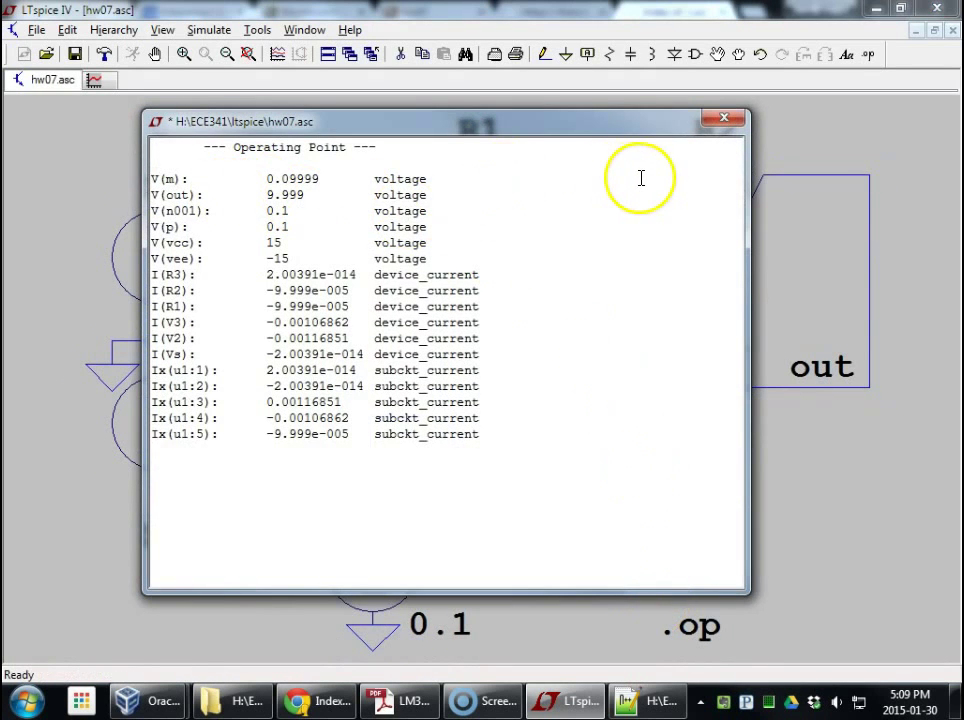
Check V(p)=0.1 and V(out)=9.999 in the operating point results, then open U1's attributes.
{"action": "left_click", "coordinate": [286, 226]}
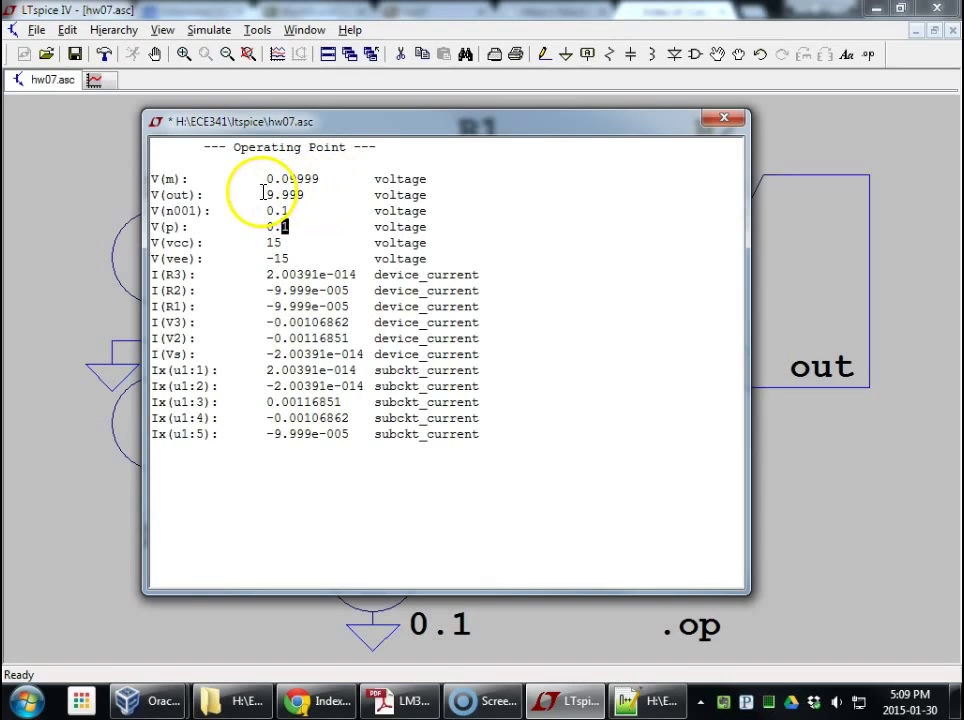
{"action": "left_click_drag", "start_coordinate": [265, 195], "coordinate": [292, 195]}
{"action": "left_click", "coordinate": [305, 194]}
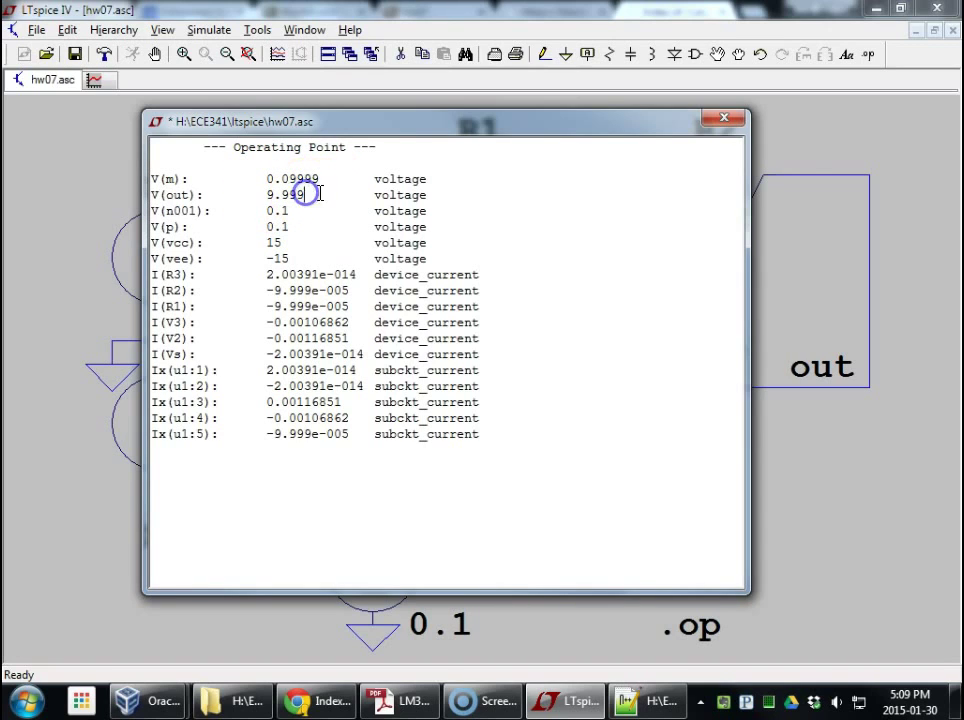
{"action": "left_click", "coordinate": [731, 120]}
{"action": "right_click", "coordinate": [665, 367]}
{"action": "left_click", "coordinate": [393, 420]}
Inspect U1's Value2 line, confirm, then reopen it with the edit point at the Ib setting.
{"action": "left_click", "coordinate": [393, 420]}
{"action": "left_click", "coordinate": [448, 418]}
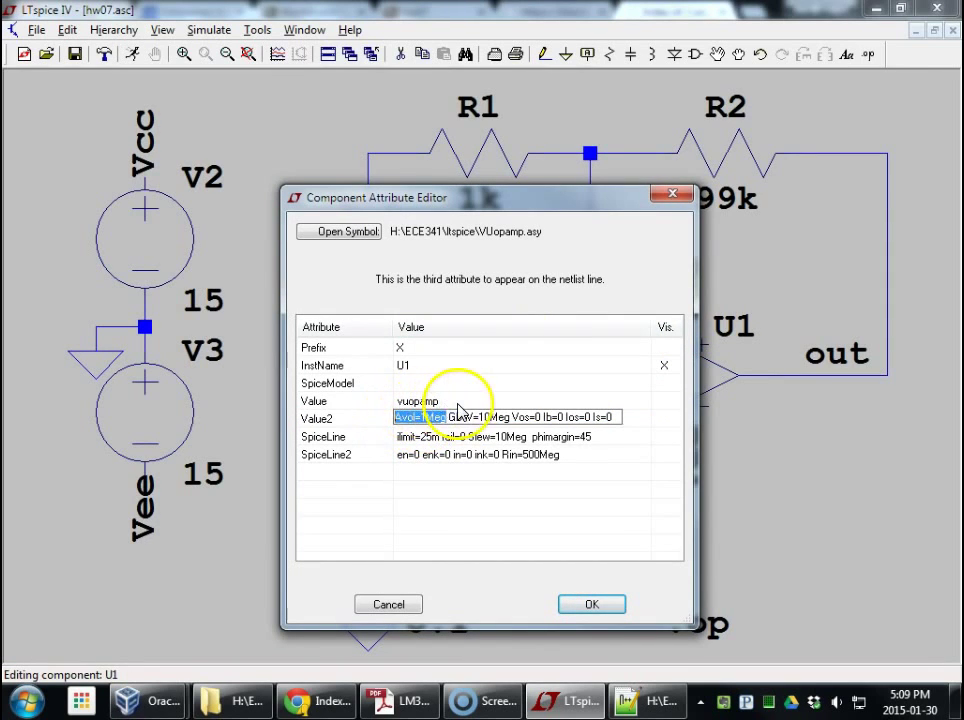
{"action": "left_click", "coordinate": [535, 419]}
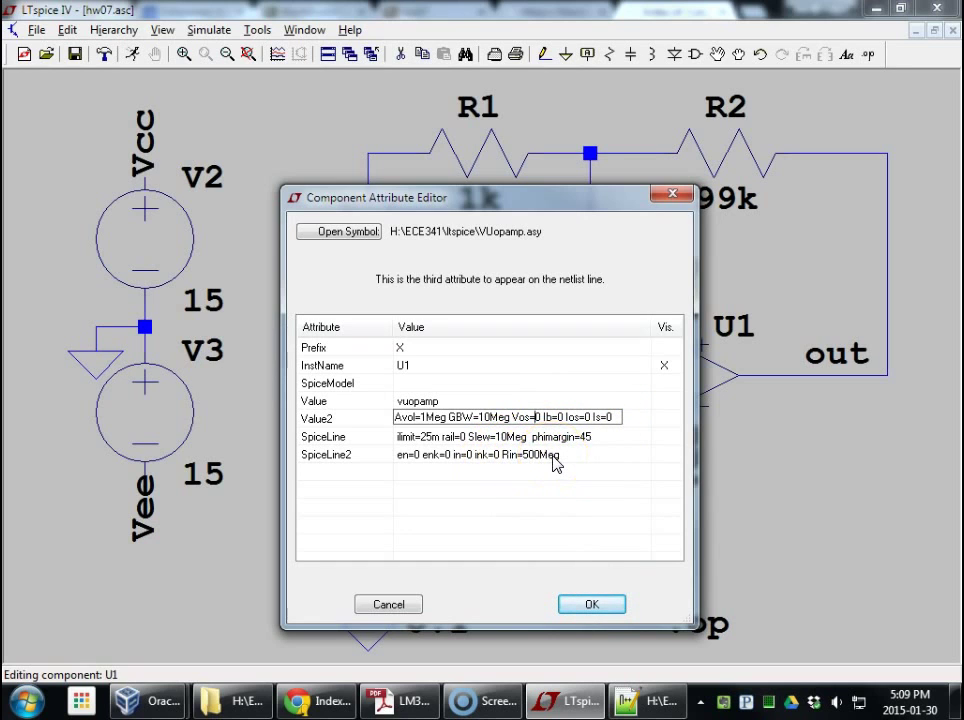
{"action": "left_click", "coordinate": [594, 605]}
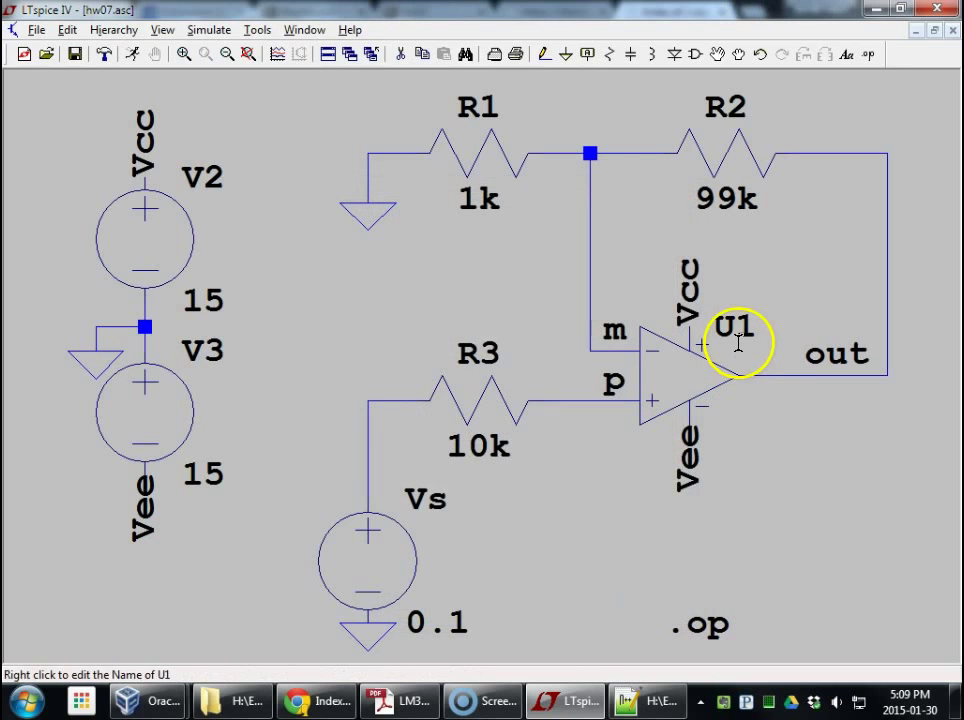
{"action": "right_click", "coordinate": [660, 352]}
{"action": "left_click", "coordinate": [560, 421]}
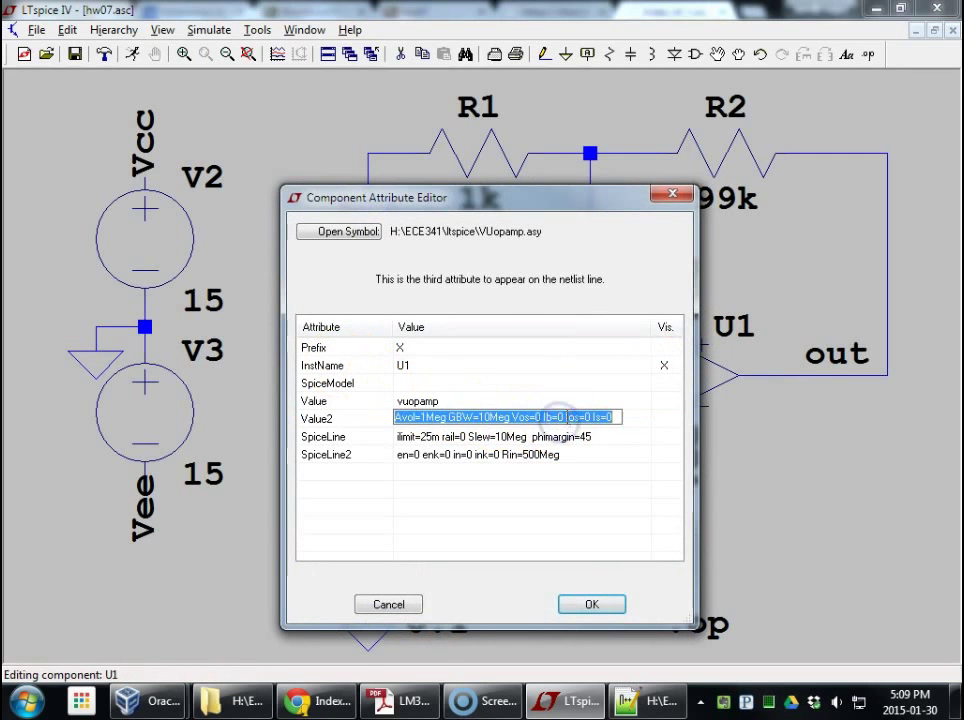
{"action": "left_click", "coordinate": [552, 416]}
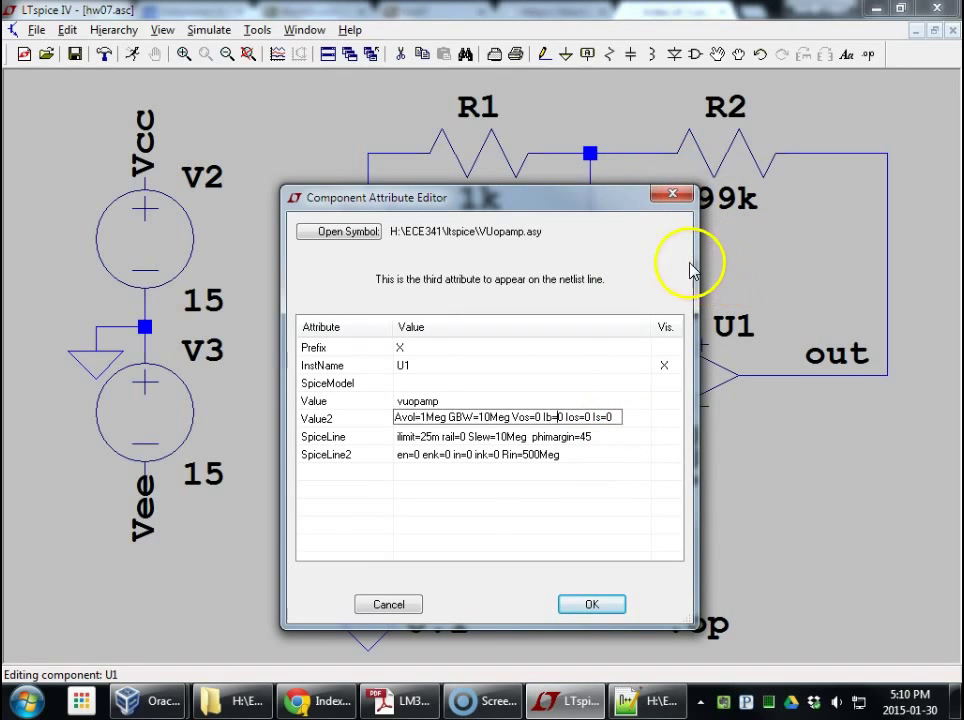
Scroll LM324N.pdf to page 5's Electrical Characteristics to find the 45 nA typical input bias current.
{"action": "left_click", "coordinate": [400, 701]}
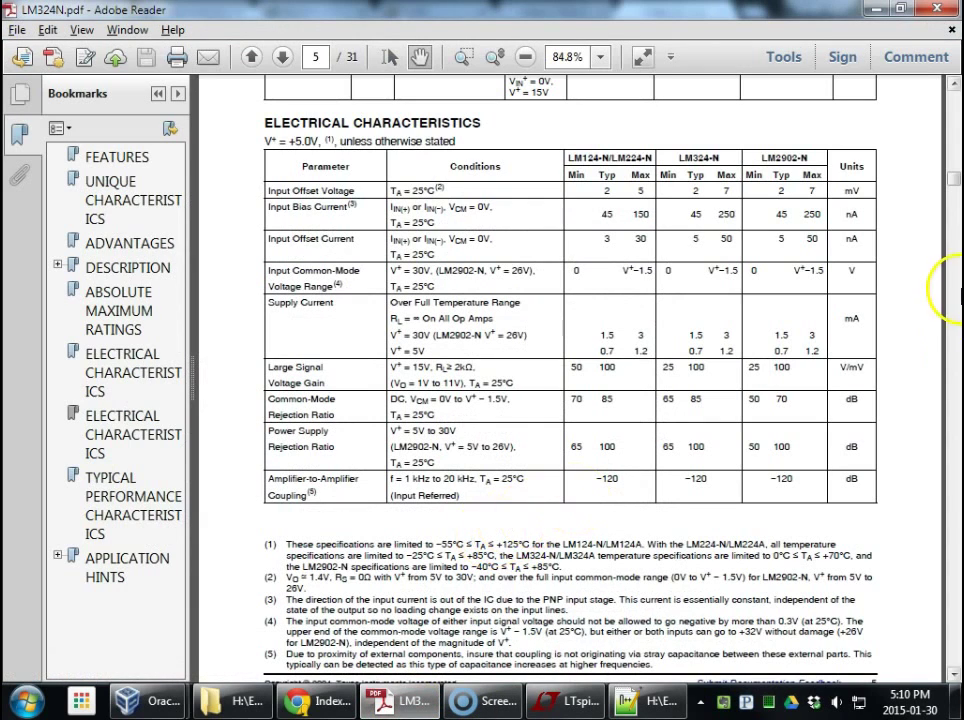
{"action": "left_click_drag", "start_coordinate": [955, 190], "coordinate": [955, 85]}
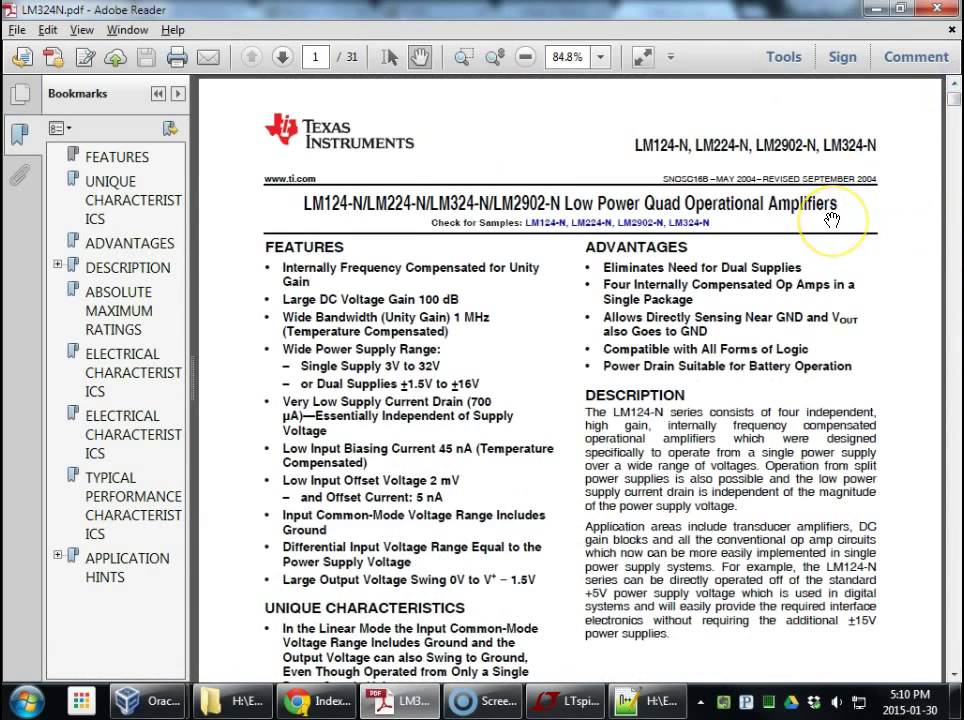
{"action": "scroll", "coordinate": [832, 220], "scroll_direction": "down", "scroll_amount": 15}
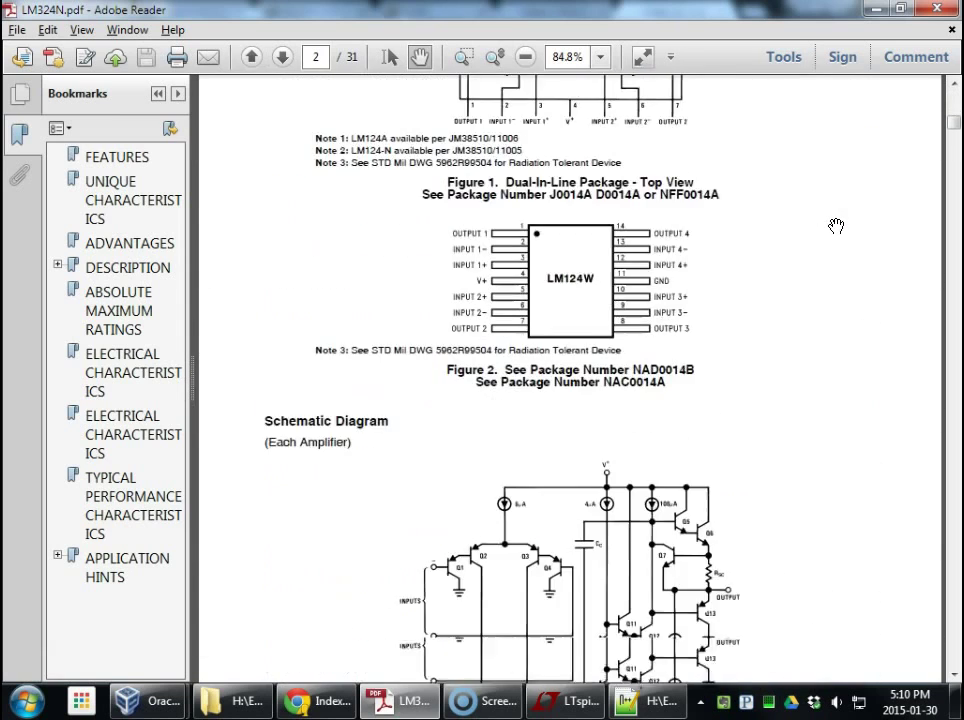
{"action": "scroll", "coordinate": [837, 225], "scroll_direction": "down", "scroll_amount": 5}
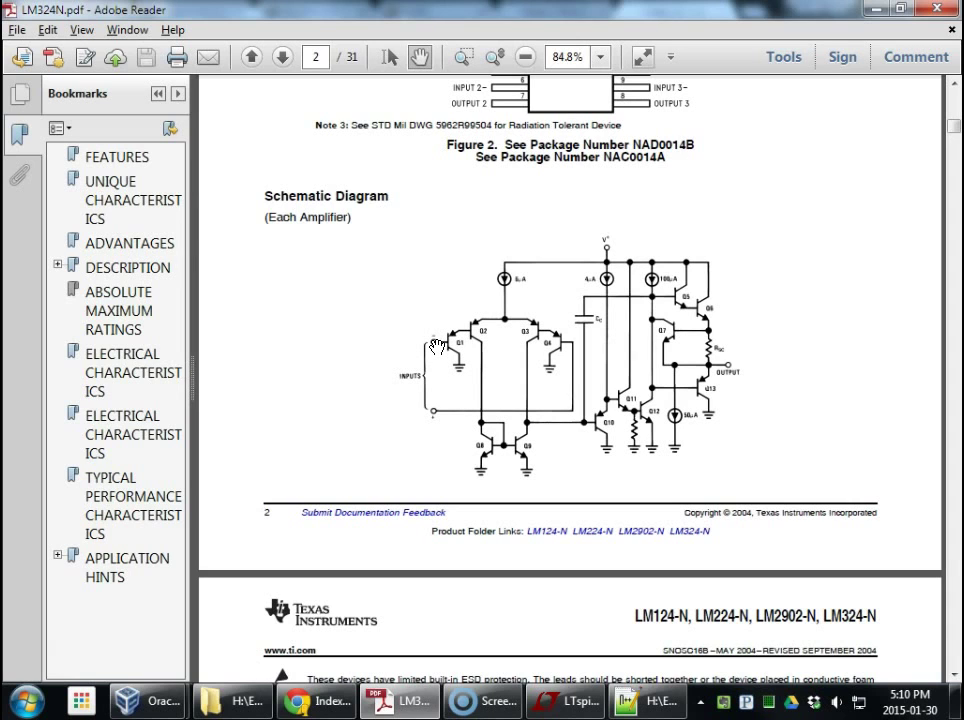
{"action": "scroll", "coordinate": [437, 347], "scroll_direction": "down", "scroll_amount": 15}
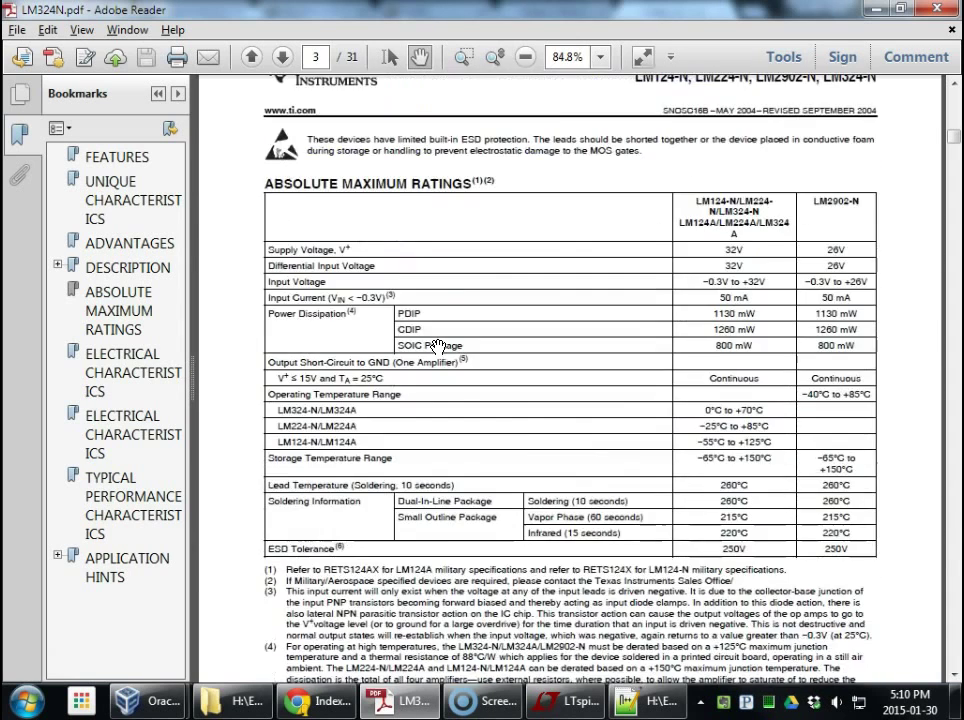
{"action": "scroll", "coordinate": [437, 347], "scroll_direction": "down", "scroll_amount": 12}
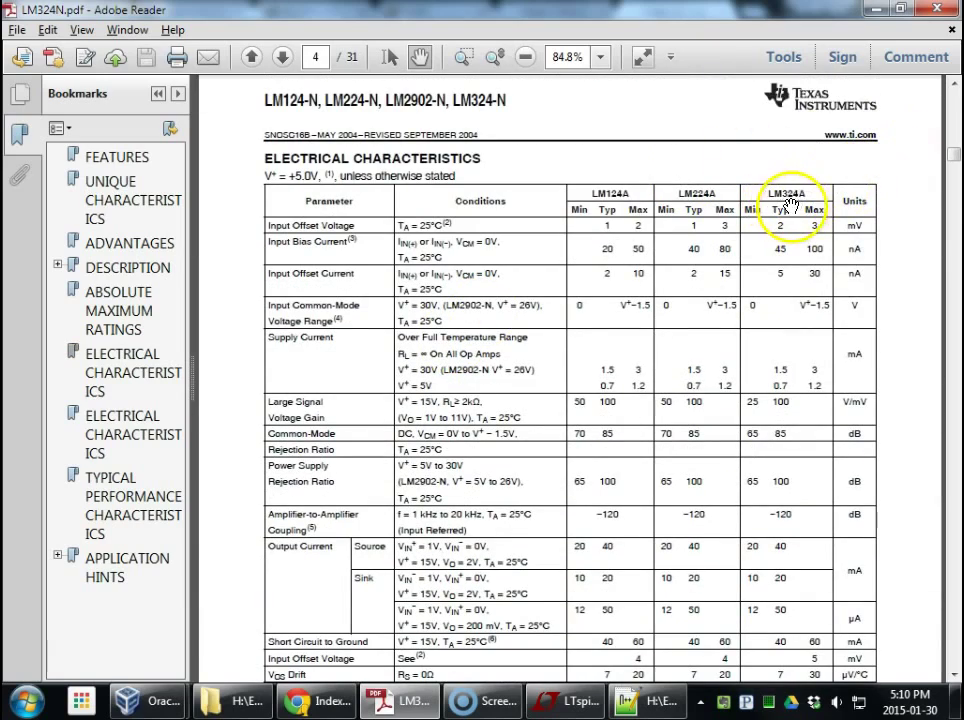
{"action": "scroll", "coordinate": [800, 202], "scroll_direction": "down", "scroll_amount": 1}
{"action": "scroll", "coordinate": [801, 203], "scroll_direction": "down", "scroll_amount": 15}
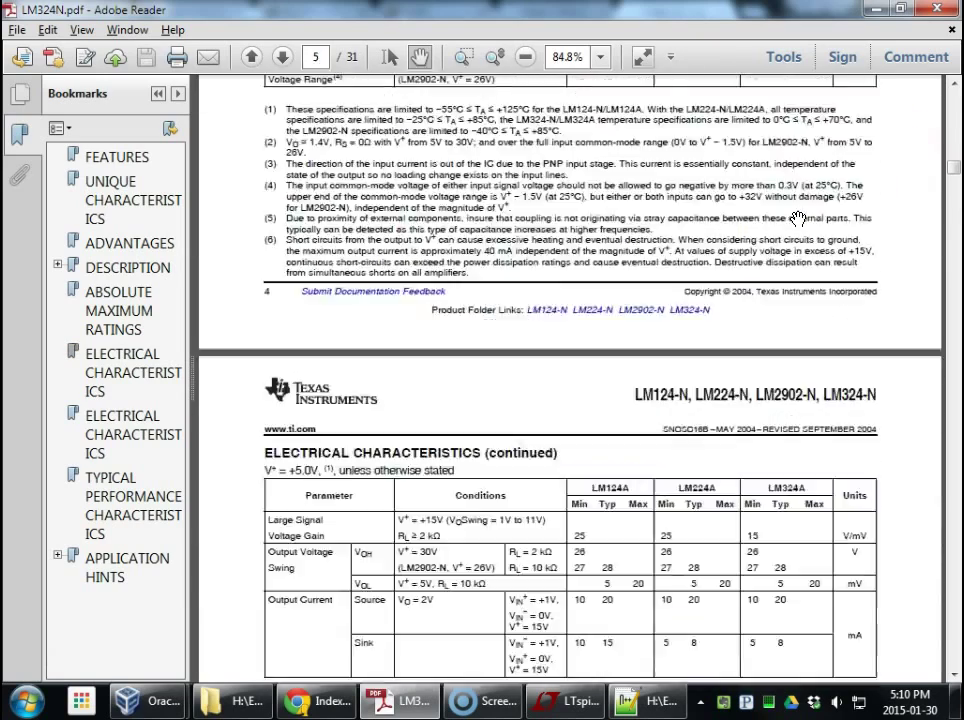
{"action": "scroll", "coordinate": [792, 258], "scroll_direction": "down", "scroll_amount": 7}
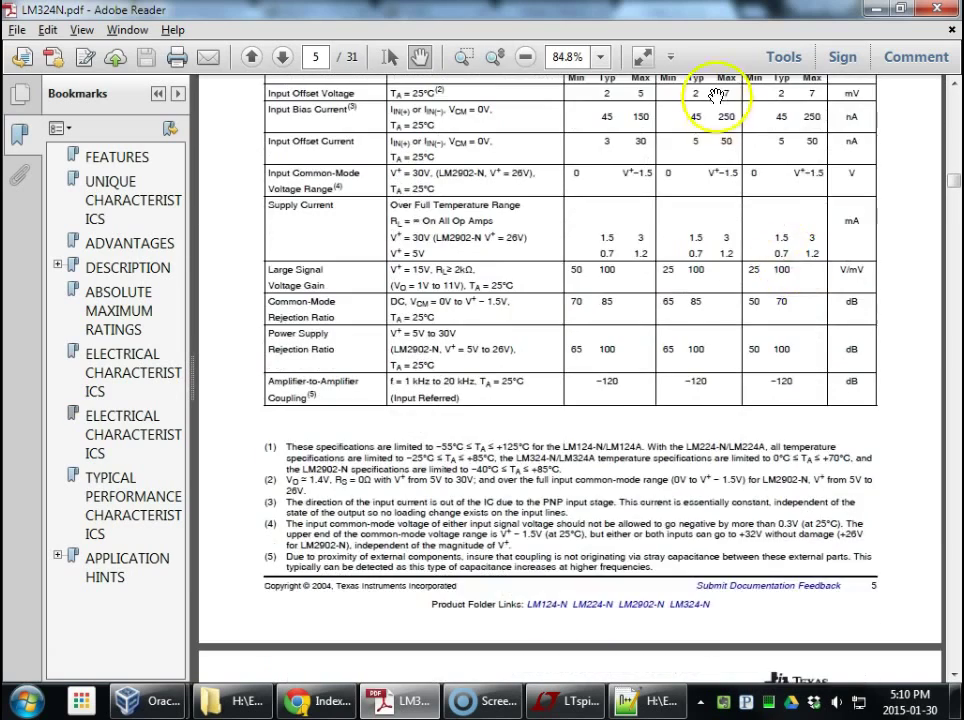
{"action": "scroll", "coordinate": [714, 95], "scroll_direction": "up", "scroll_amount": 2}
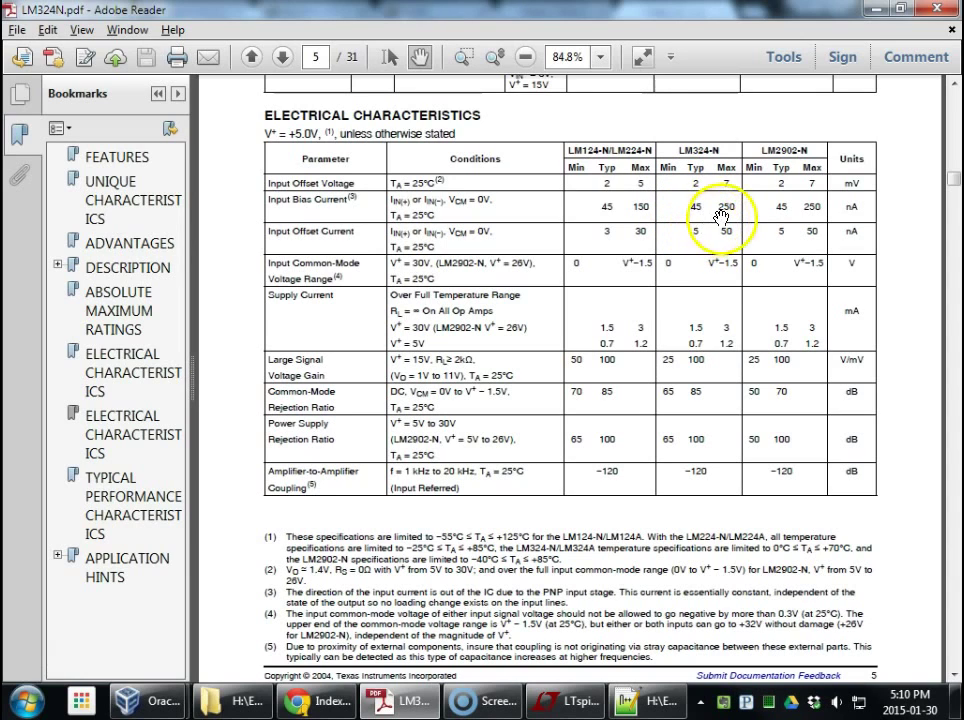
Set U1's Value2 bias current to Ib=-45n and confirm.
{"action": "left_click", "coordinate": [560, 700]}
{"action": "left_click", "coordinate": [530, 418]}
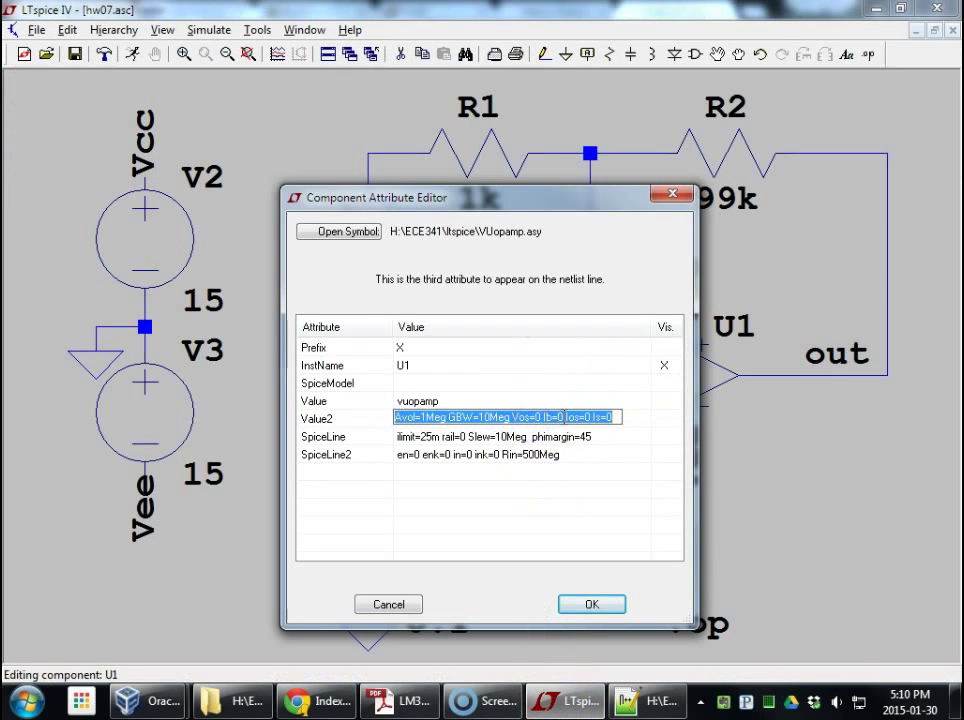
{"action": "left_click", "coordinate": [563, 417]}
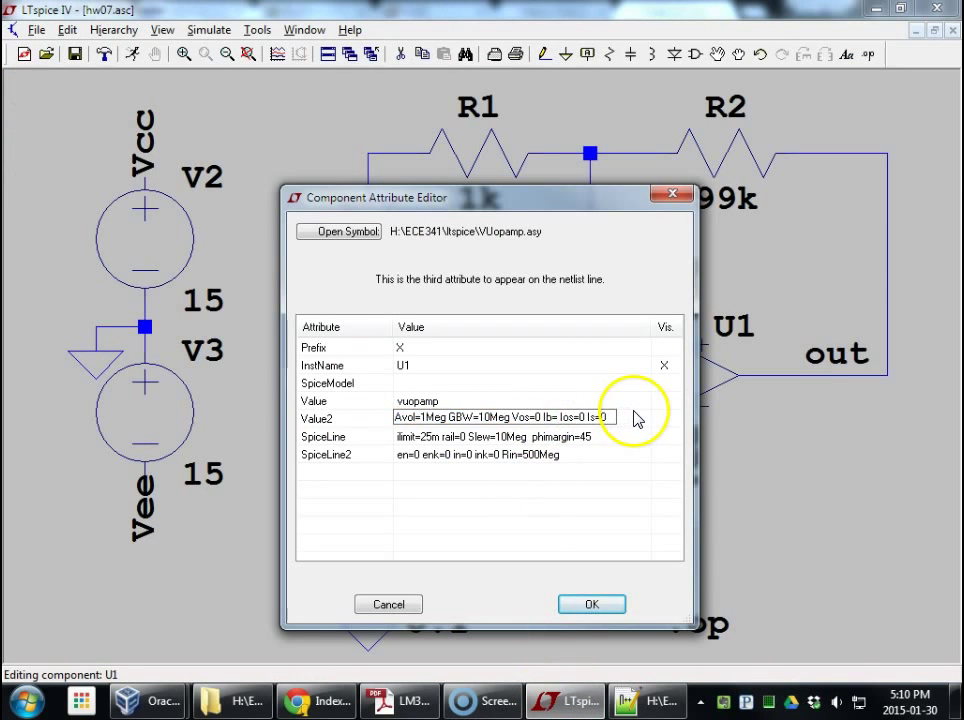
{"action": "type", "text": "-45n"}
{"action": "left_click", "coordinate": [600, 604]}
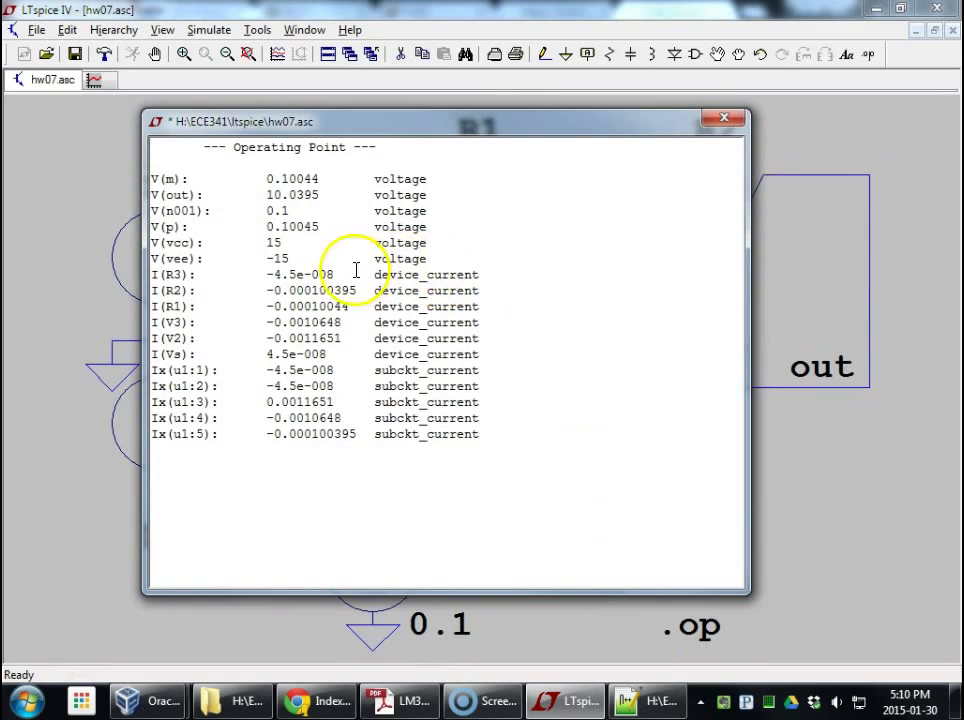
Check V(out) and the Ix(u1) input currents in the operating point results, then close them.
{"action": "left_click_drag", "start_coordinate": [297, 195], "coordinate": [311, 194]}
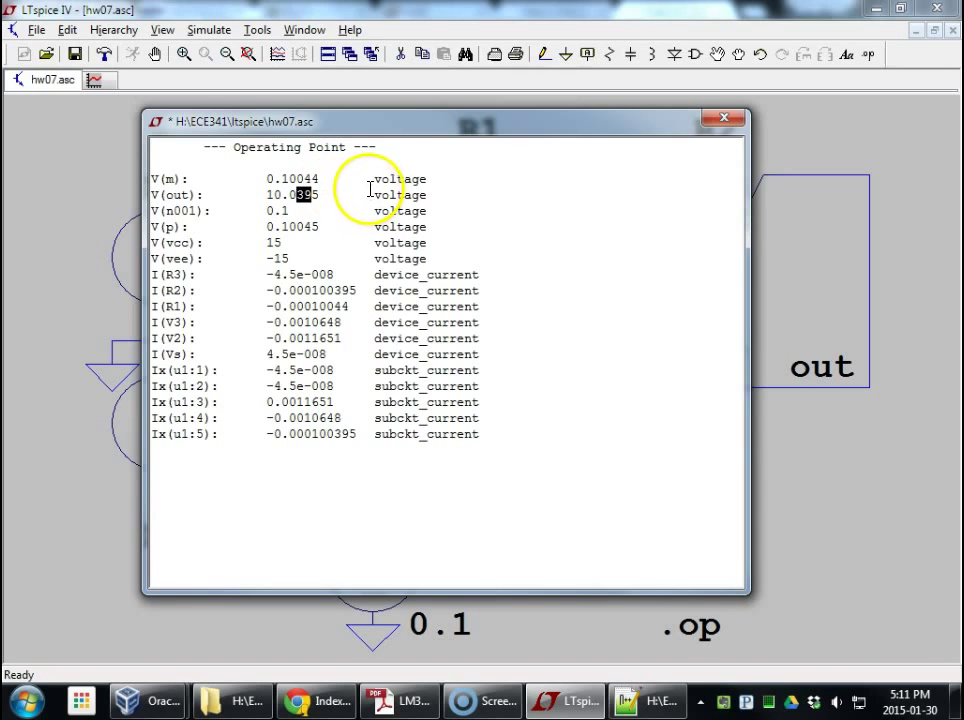
{"action": "left_click_drag", "start_coordinate": [338, 384], "coordinate": [270, 386]}
{"action": "left_click_drag", "start_coordinate": [334, 370], "coordinate": [270, 370]}
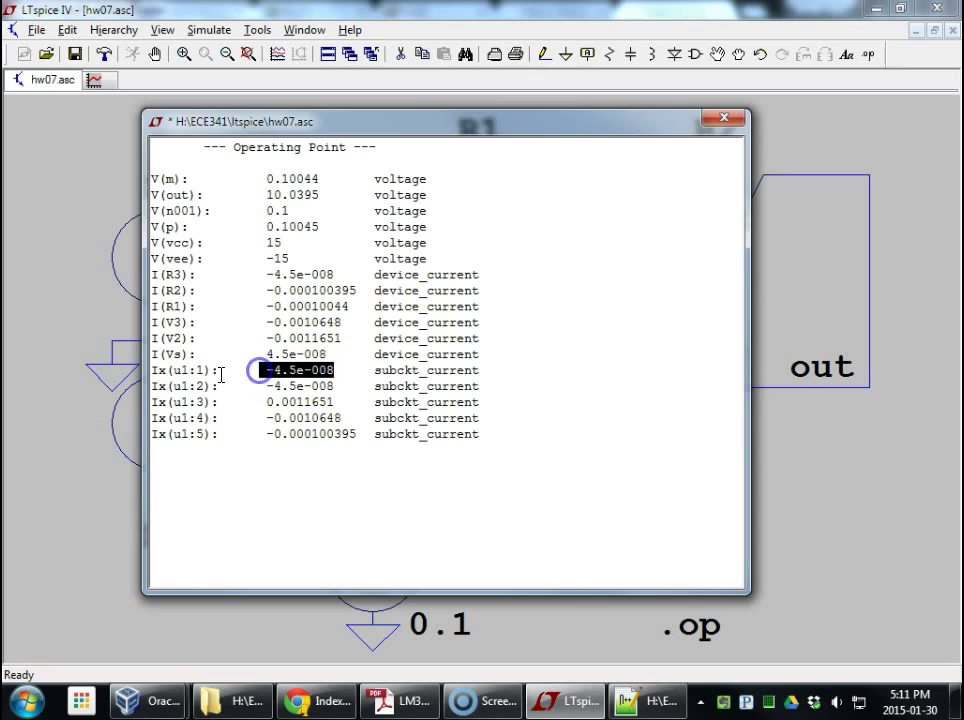
{"action": "left_click", "coordinate": [340, 385]}
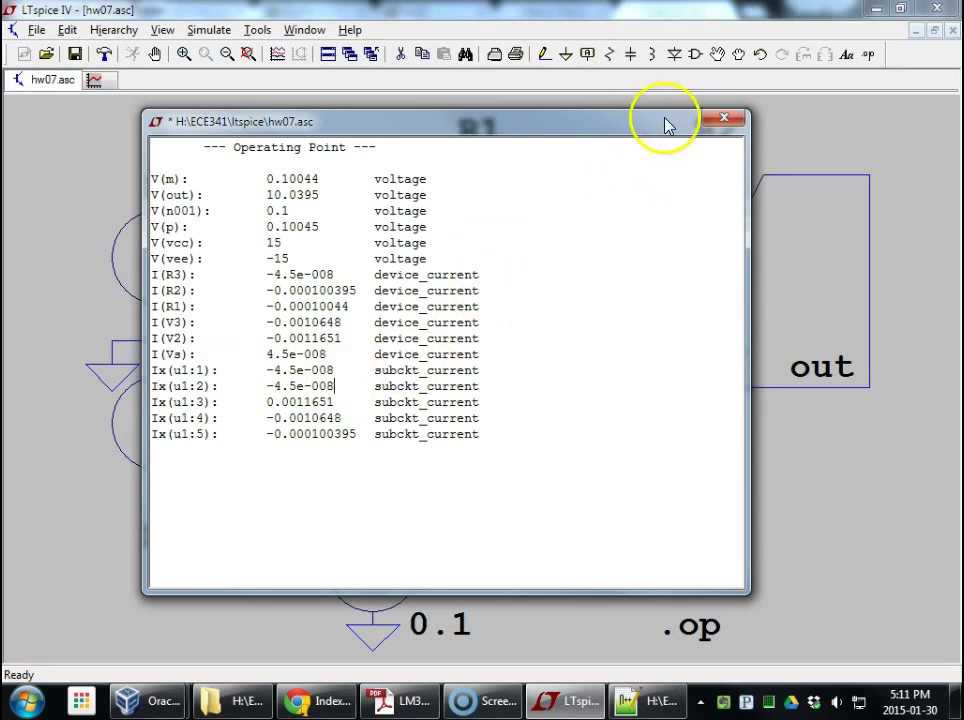
{"action": "left_click", "coordinate": [724, 118]}
Open the value entry for R1's 1k resistance.
{"action": "mouse_move", "coordinate": [587, 402]}
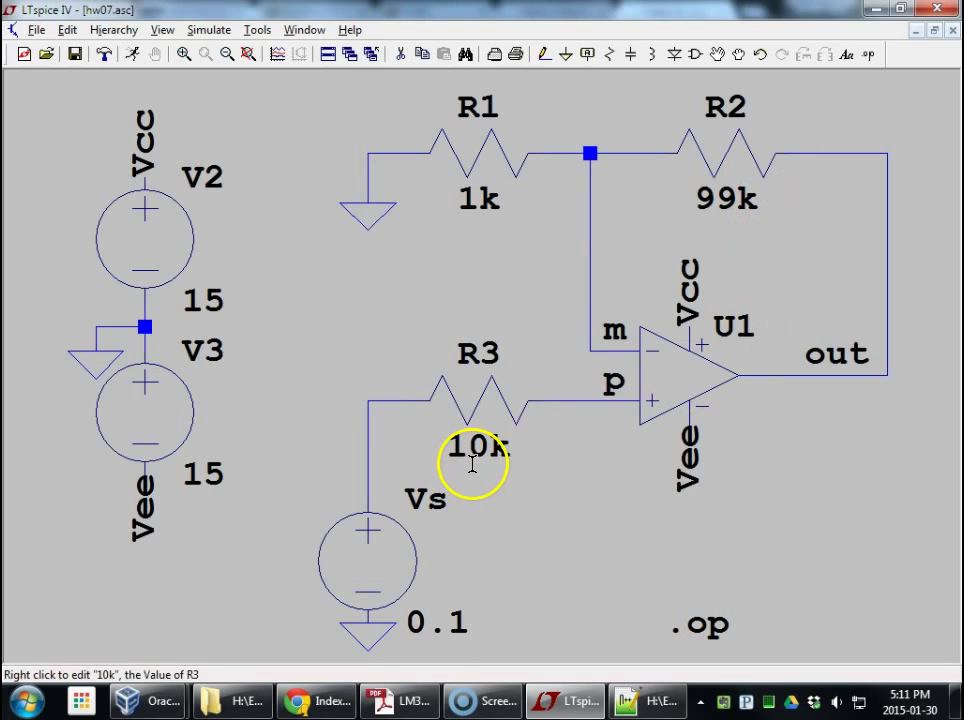
{"action": "right_click", "coordinate": [490, 200]}
Change R1 from 1k to 10k and R2 from 99k to 990k.
{"action": "type", "text": "10k"}
{"action": "key", "text": "Return"}
{"action": "right_click", "coordinate": [727, 199]}
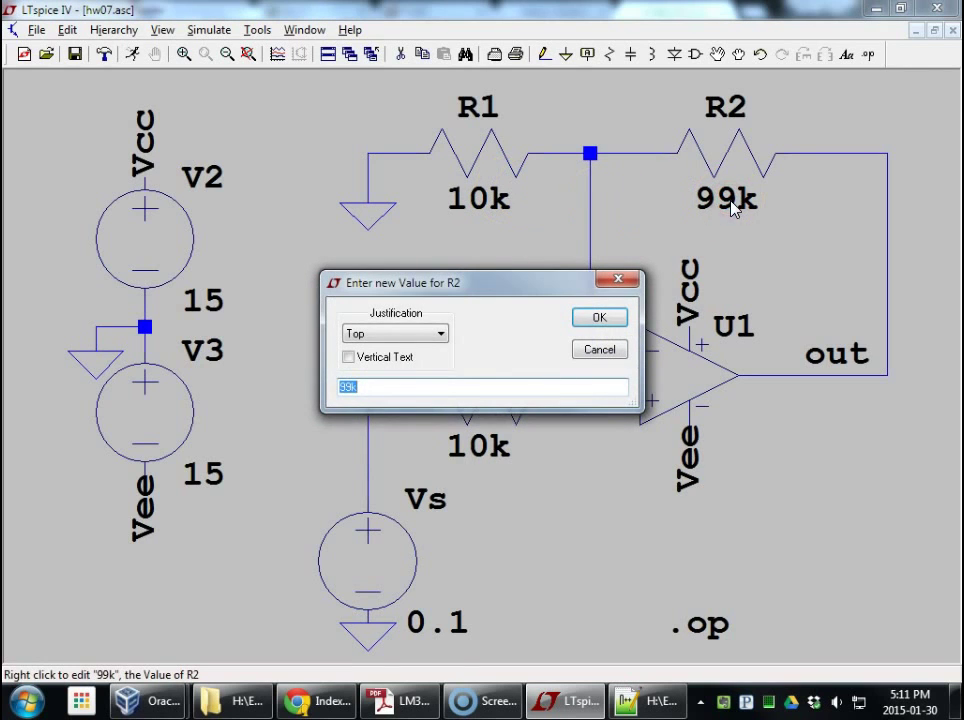
{"action": "type", "text": "990k"}
{"action": "key", "text": "Return"}
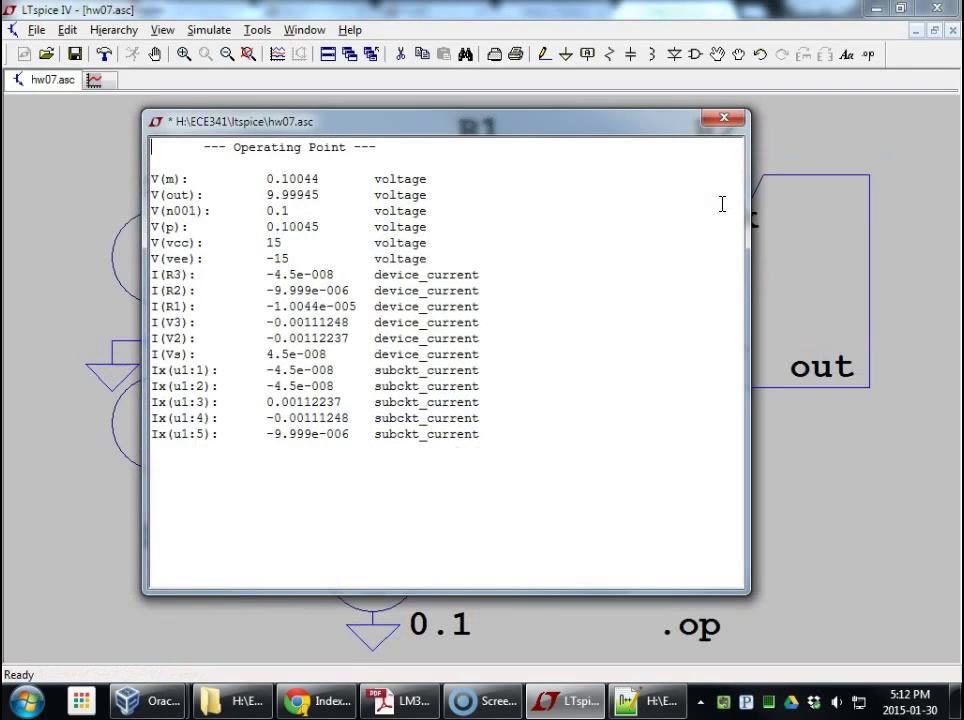
Simulate and compare V(out) of 9.99945 V against the 10k/990k resistors, then close the results.
{"action": "left_click", "coordinate": [690, 288]}
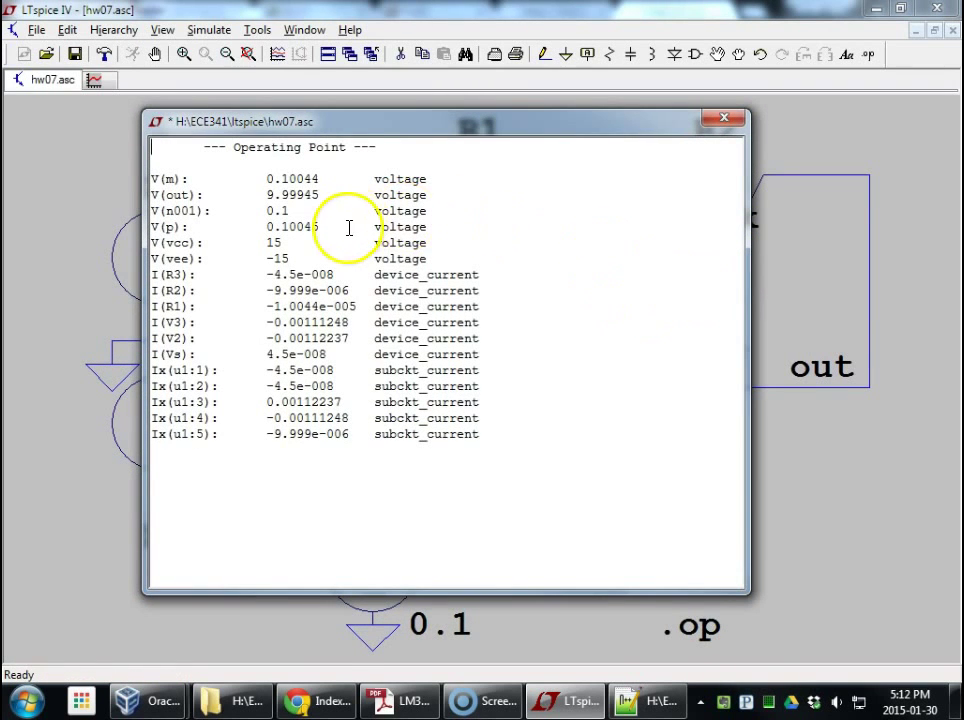
{"action": "left_click_drag", "start_coordinate": [267, 197], "coordinate": [287, 197]}
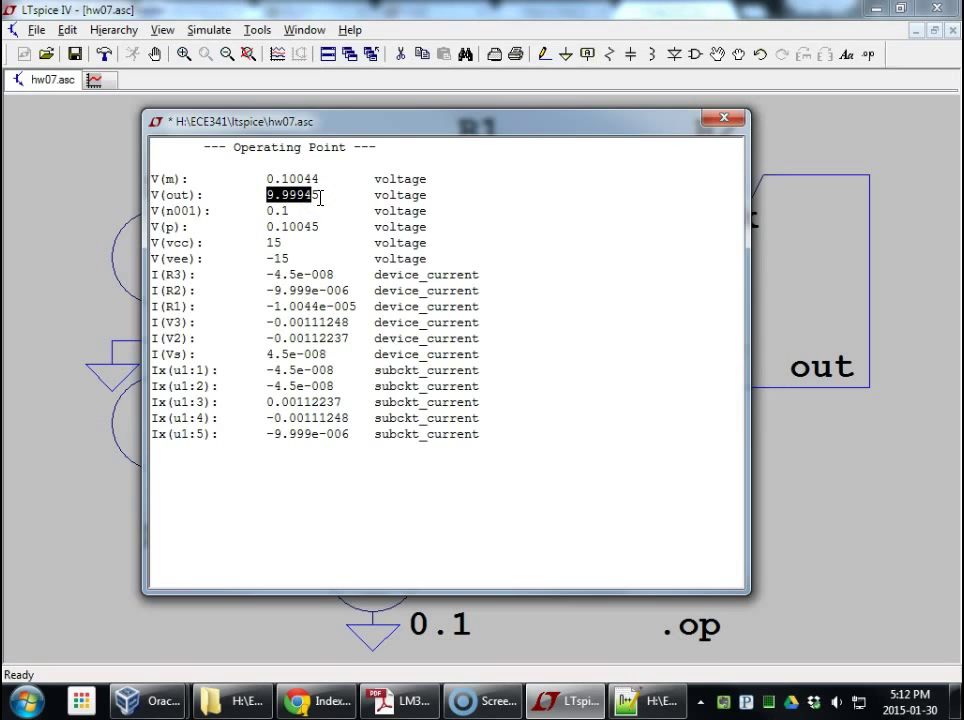
{"action": "left_click_drag", "start_coordinate": [338, 125], "coordinate": [480, 364]}
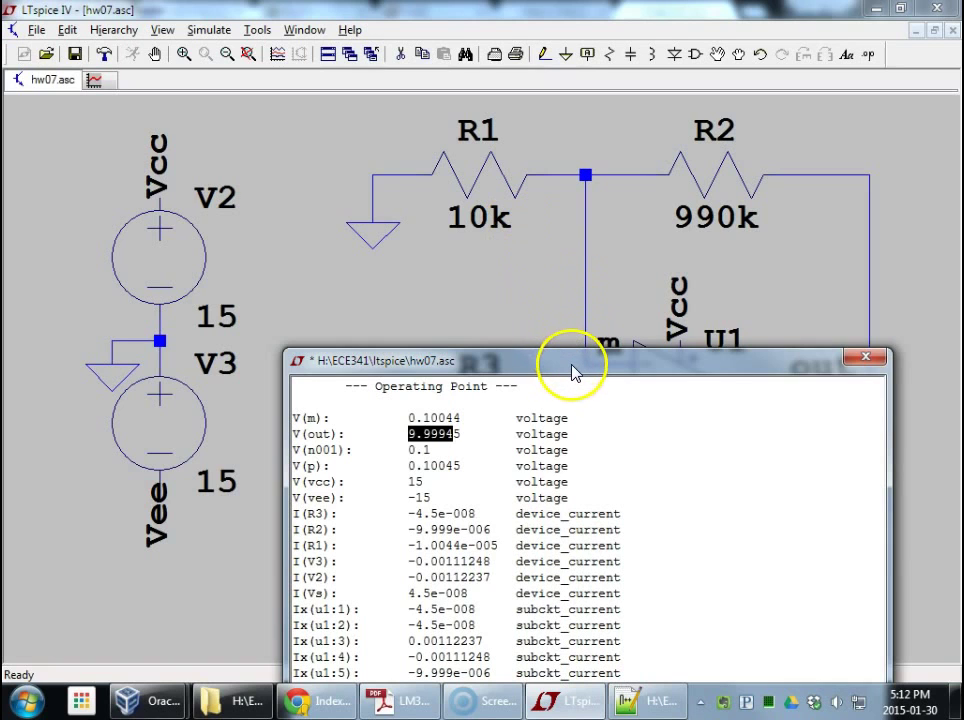
{"action": "left_click_drag", "start_coordinate": [573, 372], "coordinate": [551, 168]}
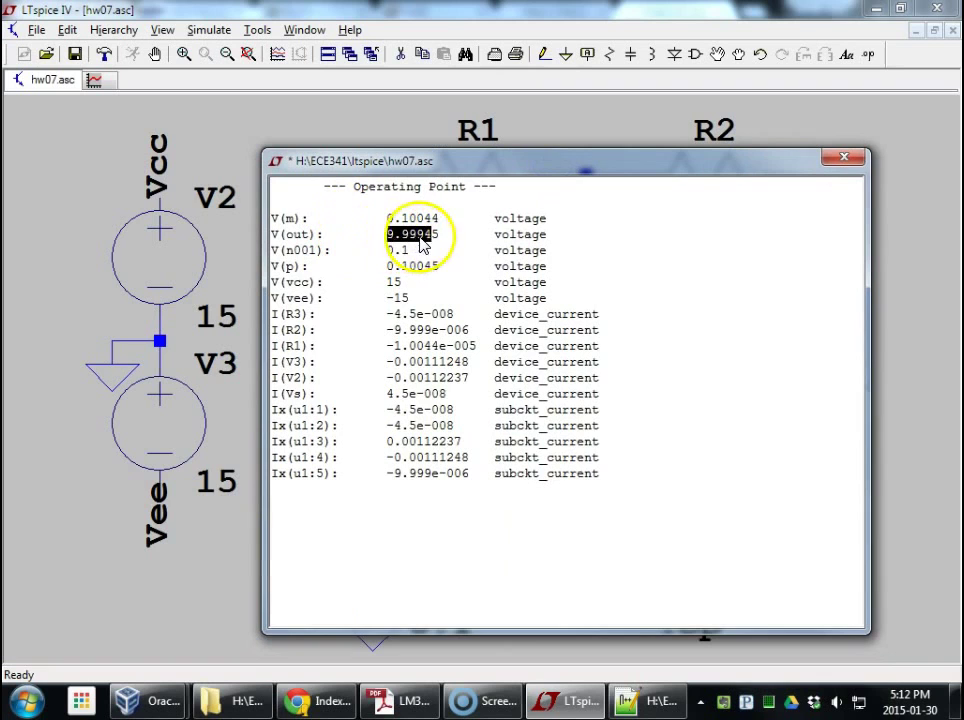
{"action": "left_click", "coordinate": [470, 163]}
{"action": "left_click_drag", "start_coordinate": [470, 165], "coordinate": [458, 142]}
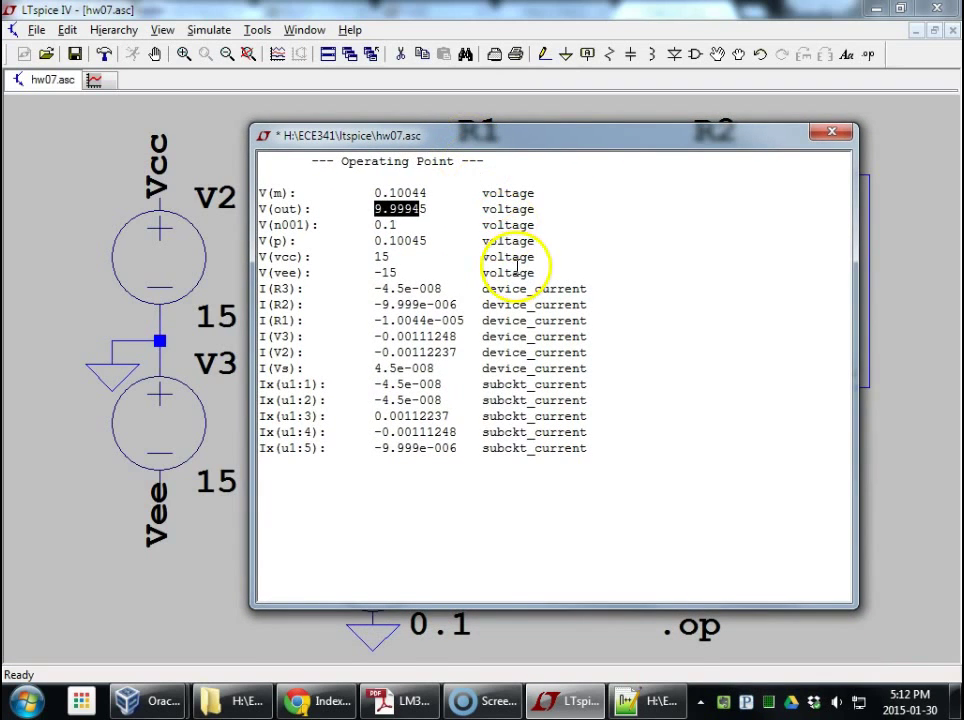
{"action": "left_click", "coordinate": [492, 380]}
{"action": "left_click", "coordinate": [831, 132]}
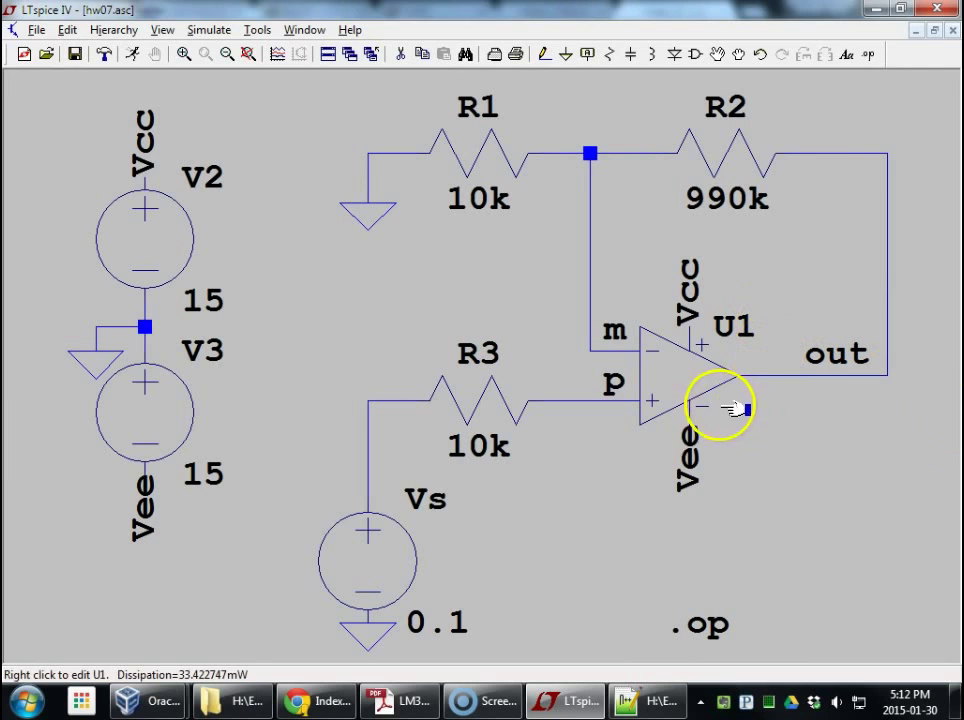
Open U1's Value2 parameters, then view the datasheet's 2 mV typical input offset voltage.
{"action": "right_click", "coordinate": [690, 378]}
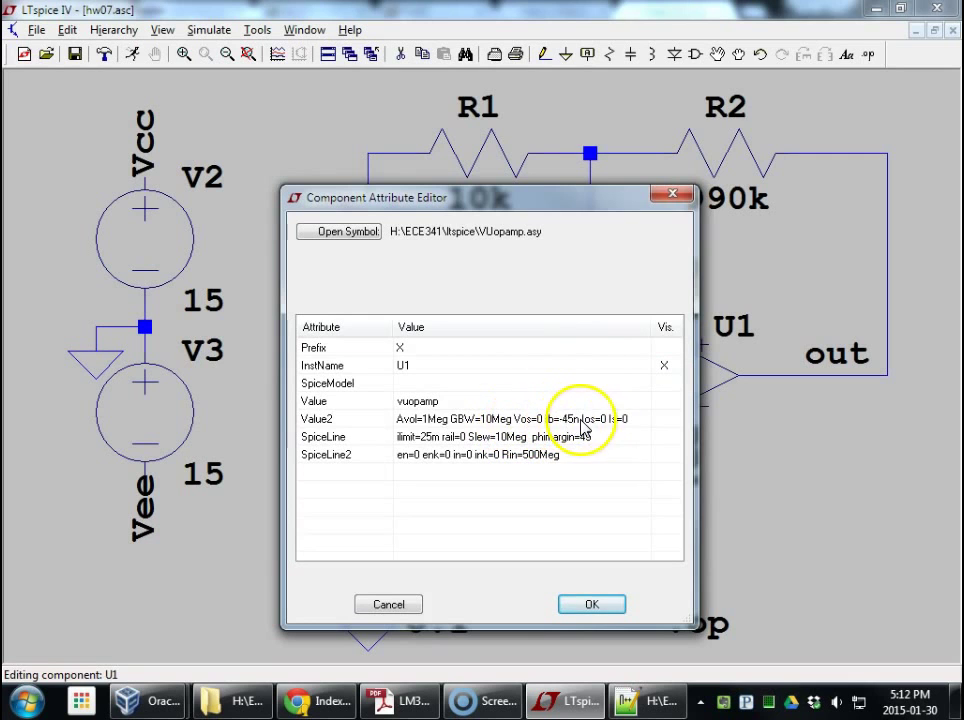
{"action": "left_click", "coordinate": [582, 421]}
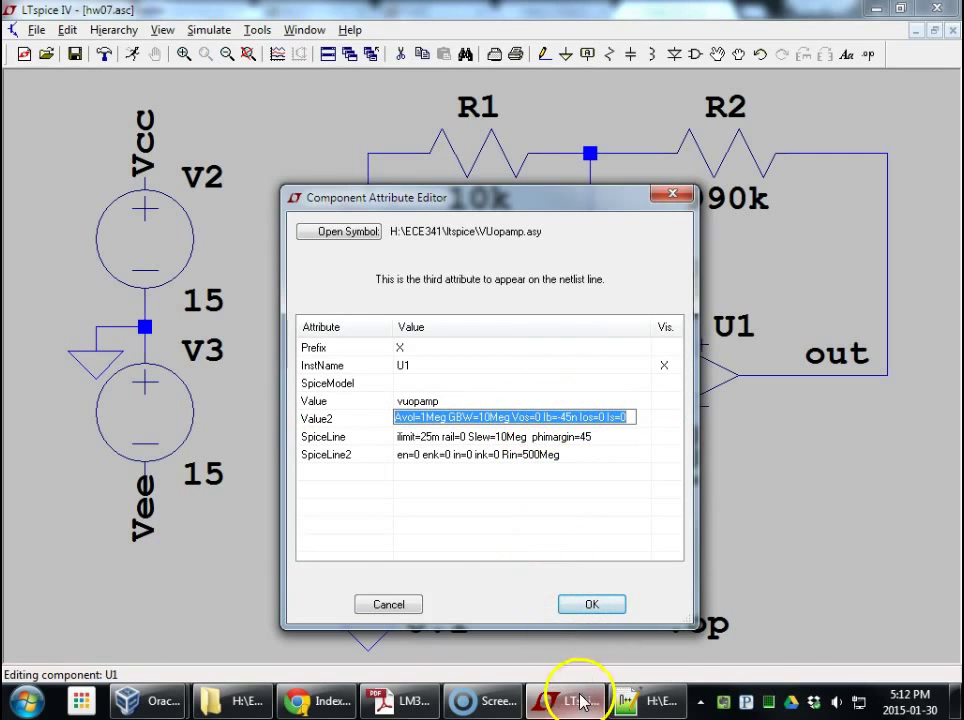
{"action": "left_click", "coordinate": [400, 700]}
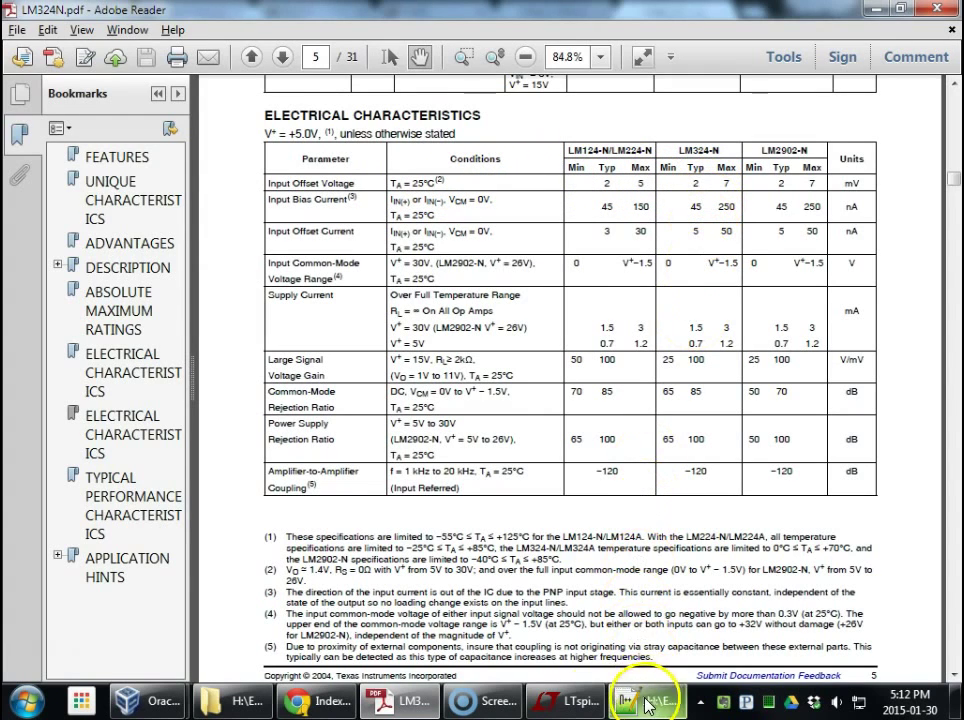
Back in LTspice, edit U1's Value2 line to change Vos=0 to Vos=2m.
{"action": "left_click", "coordinate": [570, 700]}
{"action": "left_click", "coordinate": [535, 419]}
{"action": "left_click", "coordinate": [536, 417]}
{"action": "left_click", "coordinate": [537, 416]}
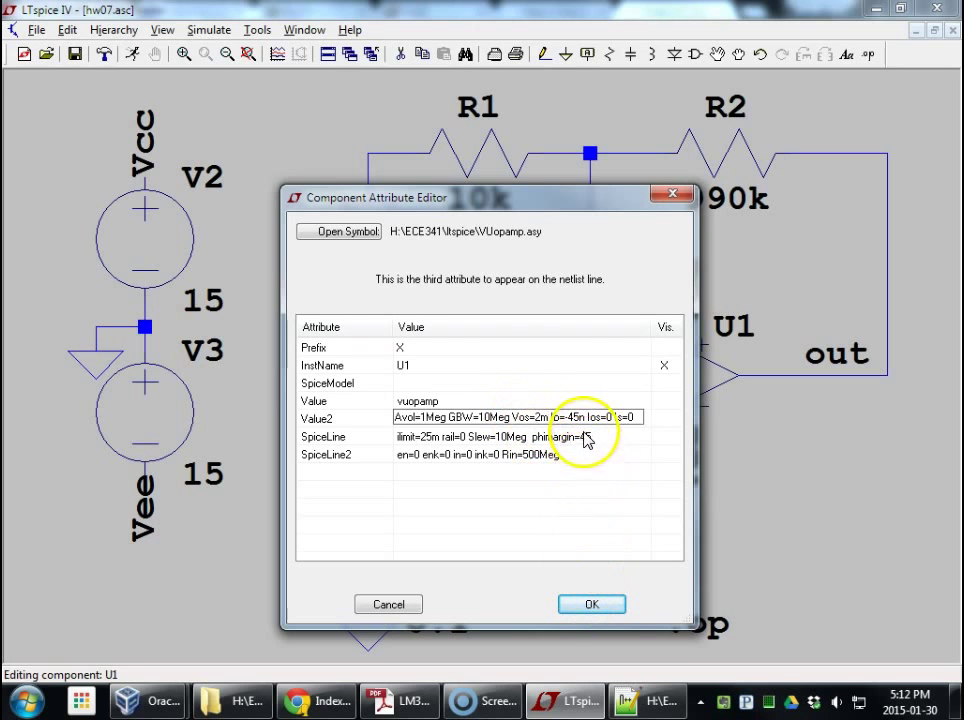
Check the datasheet's input offset current, then set U1's Ios to 5n and confirm.
{"action": "left_click", "coordinate": [400, 700]}
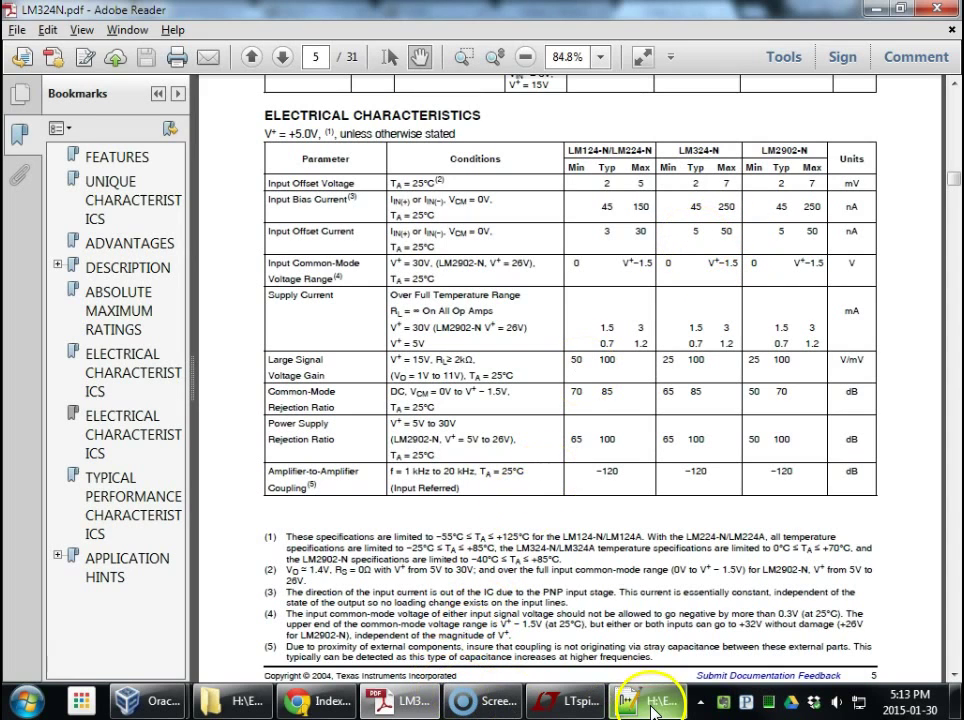
{"action": "left_click", "coordinate": [572, 705]}
{"action": "left_click", "coordinate": [578, 417]}
{"action": "left_click", "coordinate": [607, 417]}
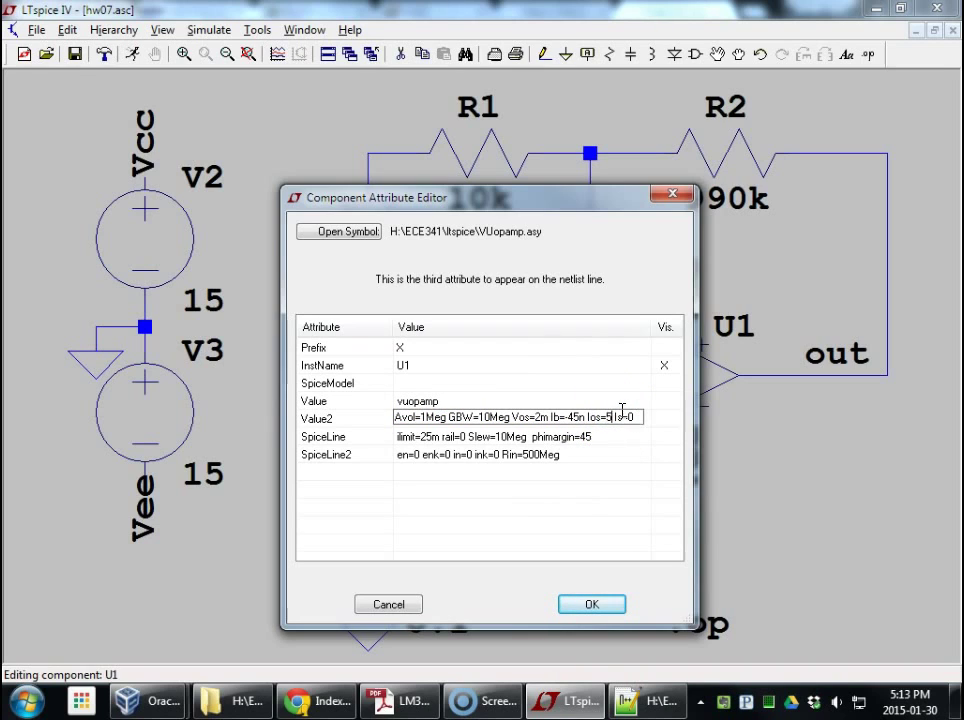
{"action": "left_click", "coordinate": [616, 472]}
{"action": "left_click", "coordinate": [612, 442]}
{"action": "left_click", "coordinate": [598, 419]}
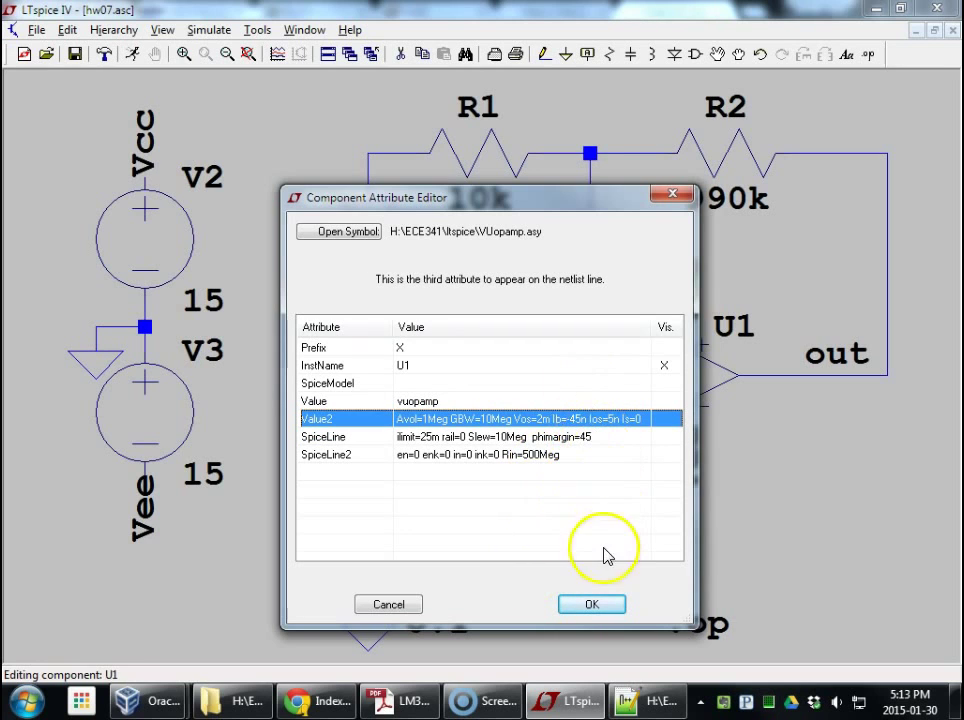
{"action": "left_click", "coordinate": [598, 604]}
Run the operating point simulation and read V(out) of 10.1945 V before closing the results.
{"action": "key", "text": "alt+s"}
{"action": "key", "text": "r"}
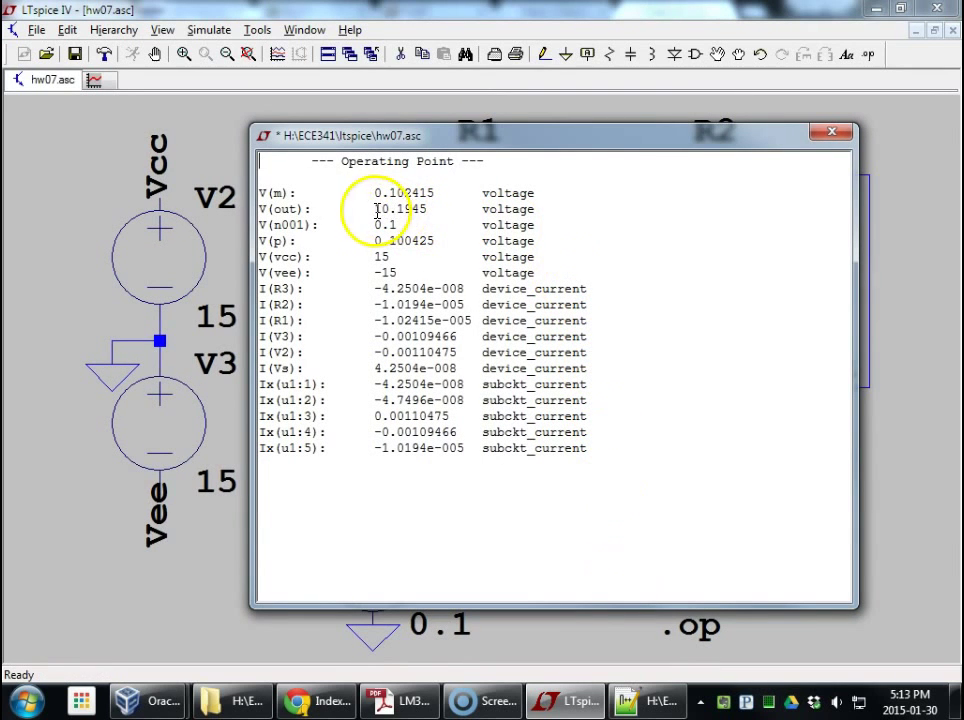
{"action": "left_click_drag", "start_coordinate": [376, 209], "coordinate": [424, 210]}
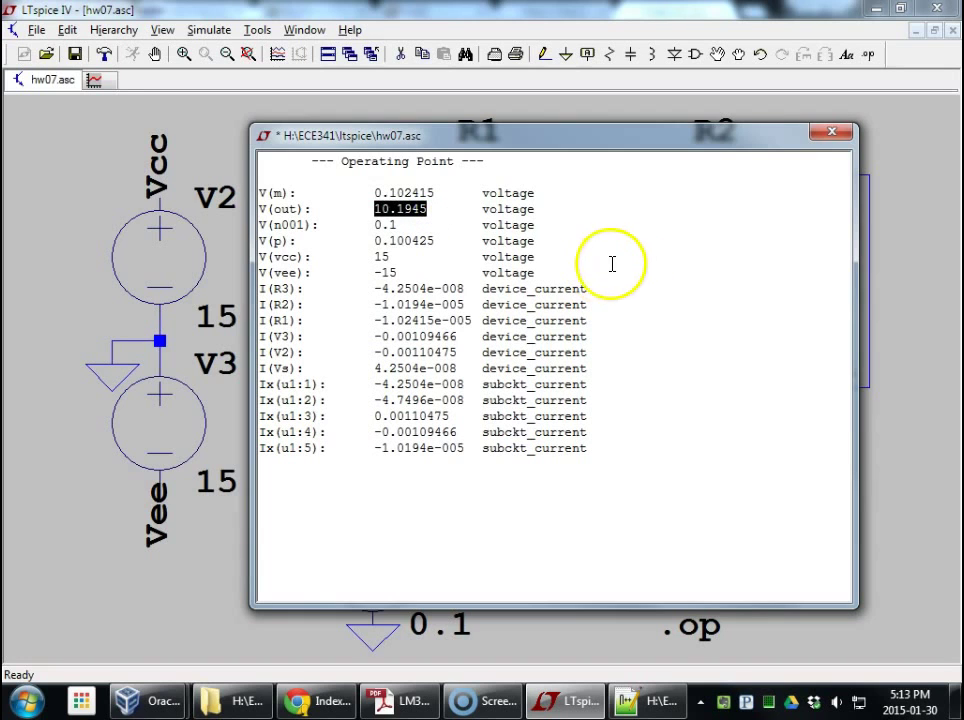
{"action": "left_click_drag", "start_coordinate": [652, 146], "coordinate": [638, 131]}
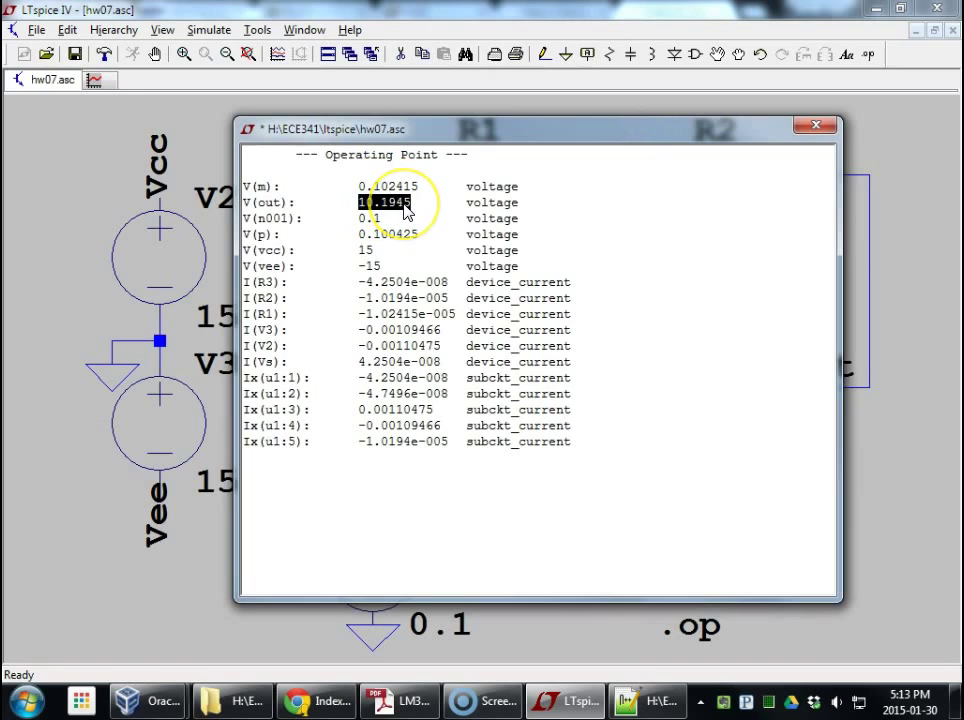
{"action": "double_click", "coordinate": [383, 207]}
{"action": "left_click", "coordinate": [400, 202]}
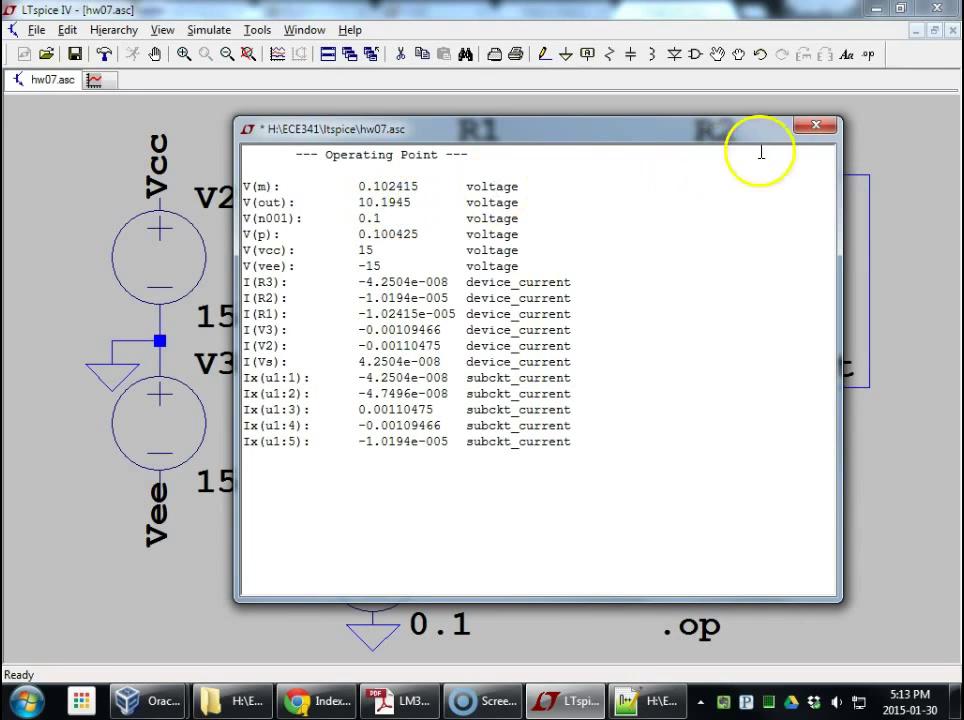
{"action": "left_click", "coordinate": [818, 126]}
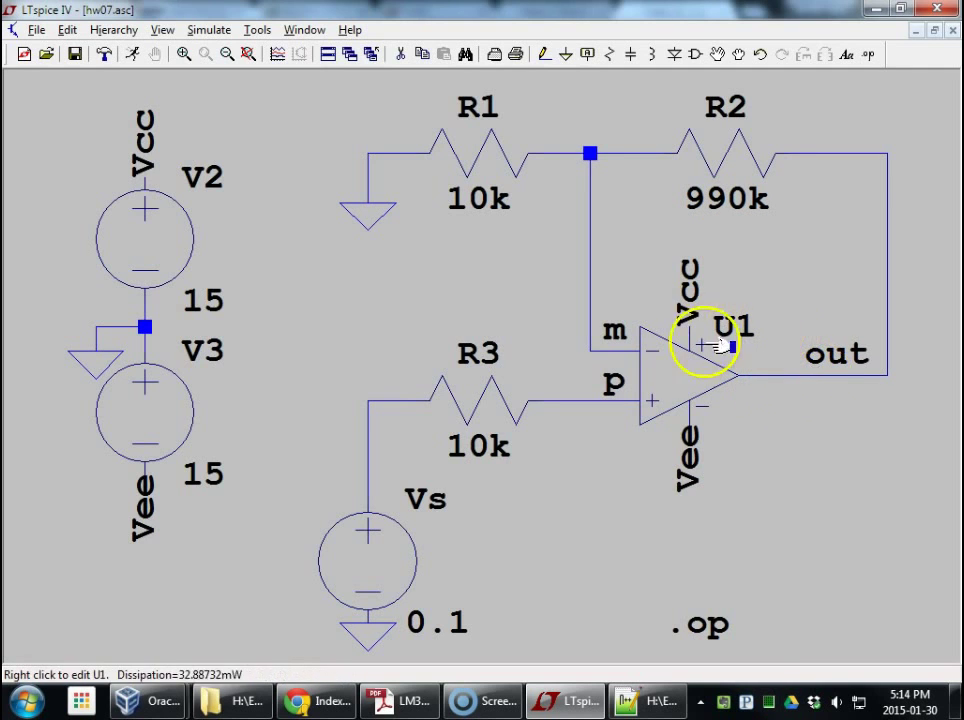
Zero U1's Vos and Ib values in the Value2 line.
{"action": "right_click", "coordinate": [693, 370]}
{"action": "left_click", "coordinate": [535, 418]}
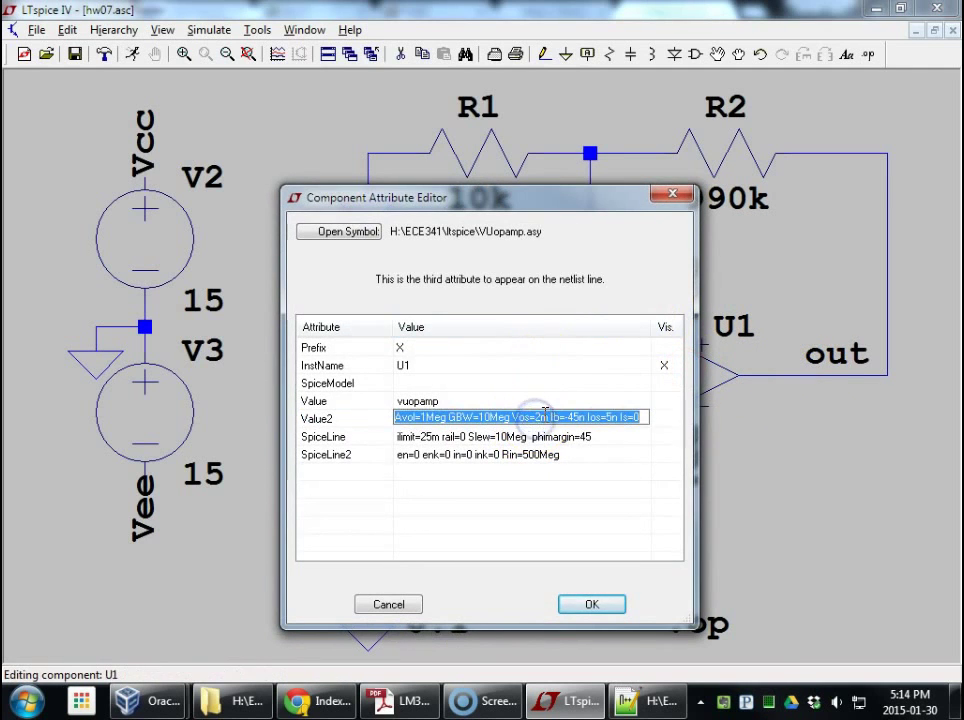
{"action": "left_click", "coordinate": [544, 416]}
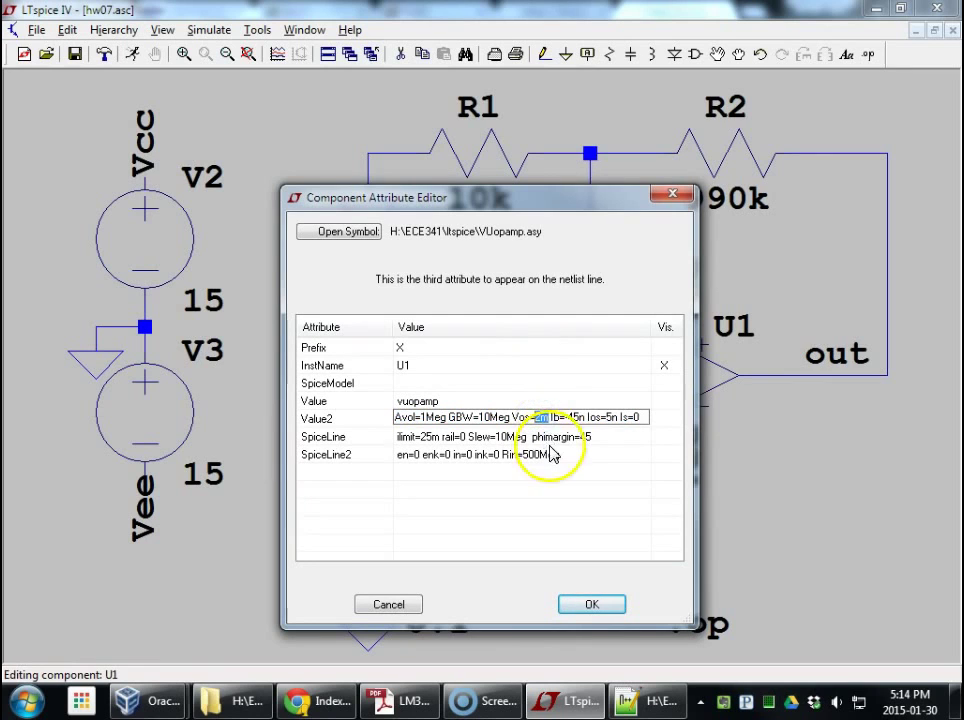
{"action": "type", "text": "0"}
{"action": "left_click", "coordinate": [576, 417]}
{"action": "left_click_drag", "start_coordinate": [576, 417], "coordinate": [561, 416]}
{"action": "type", "text": "0"}
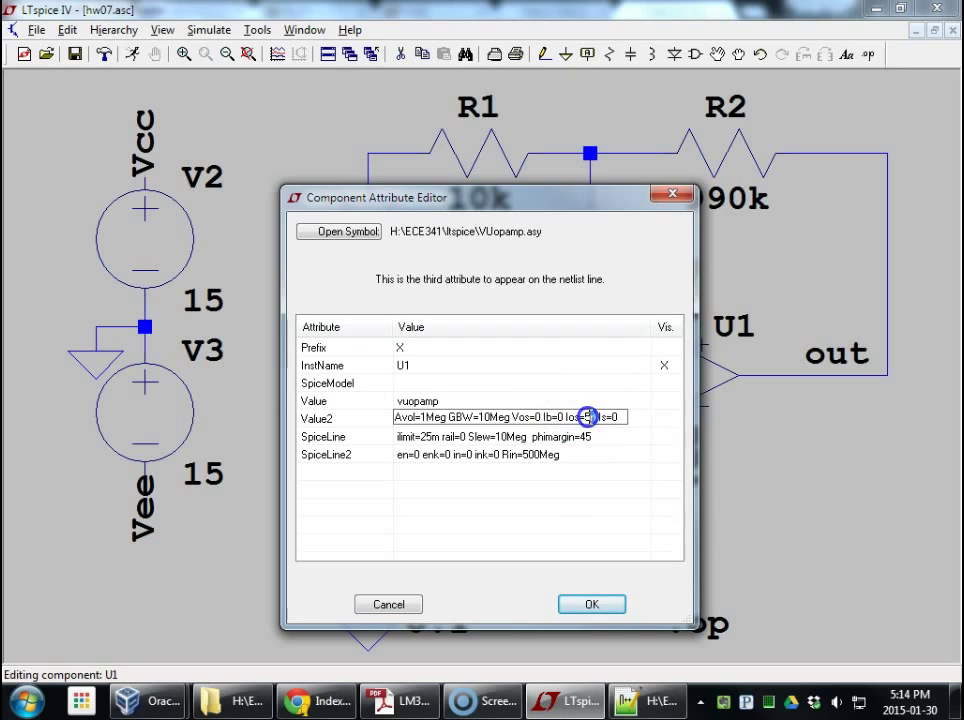
{"action": "left_click", "coordinate": [605, 438]}
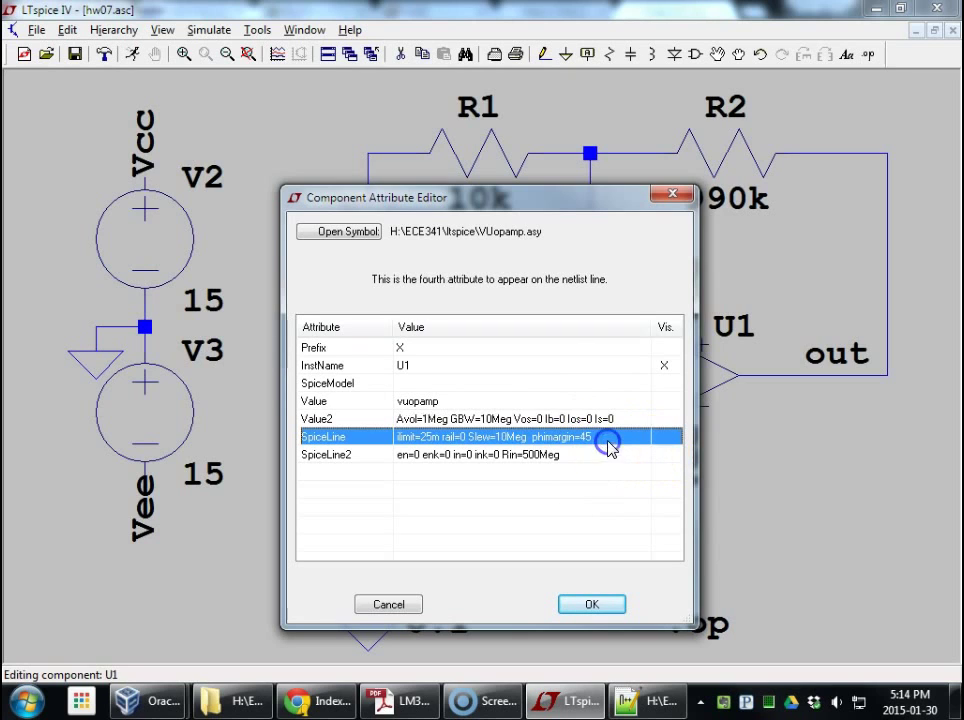
Verify the zeroed parameters and Rin=500Meg, then apply and rerun the analysis.
{"action": "left_click", "coordinate": [551, 420]}
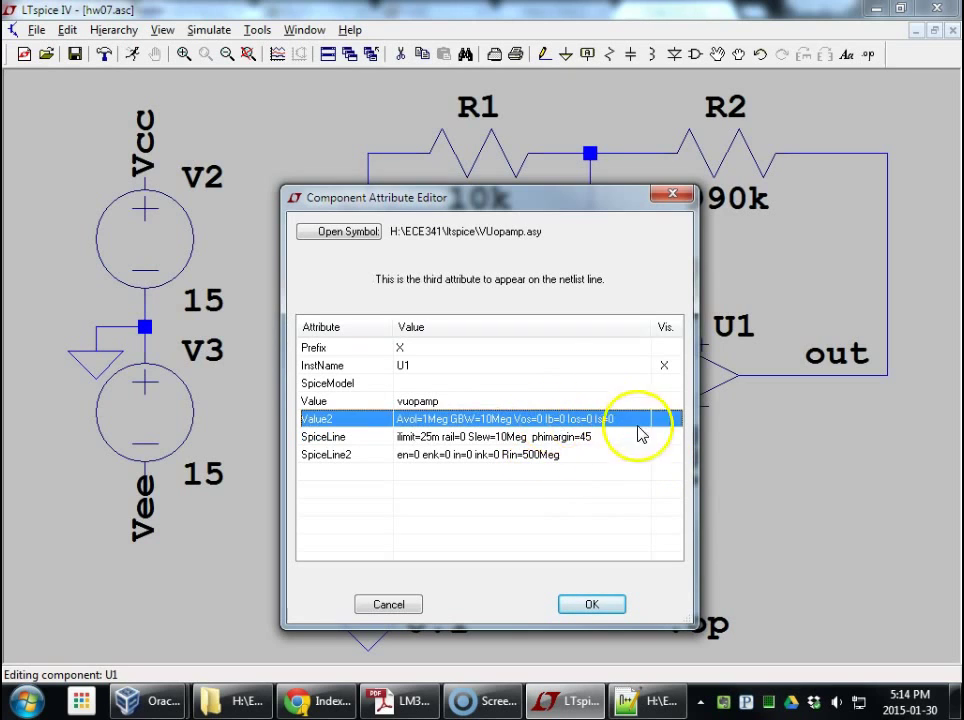
{"action": "left_click", "coordinate": [536, 458]}
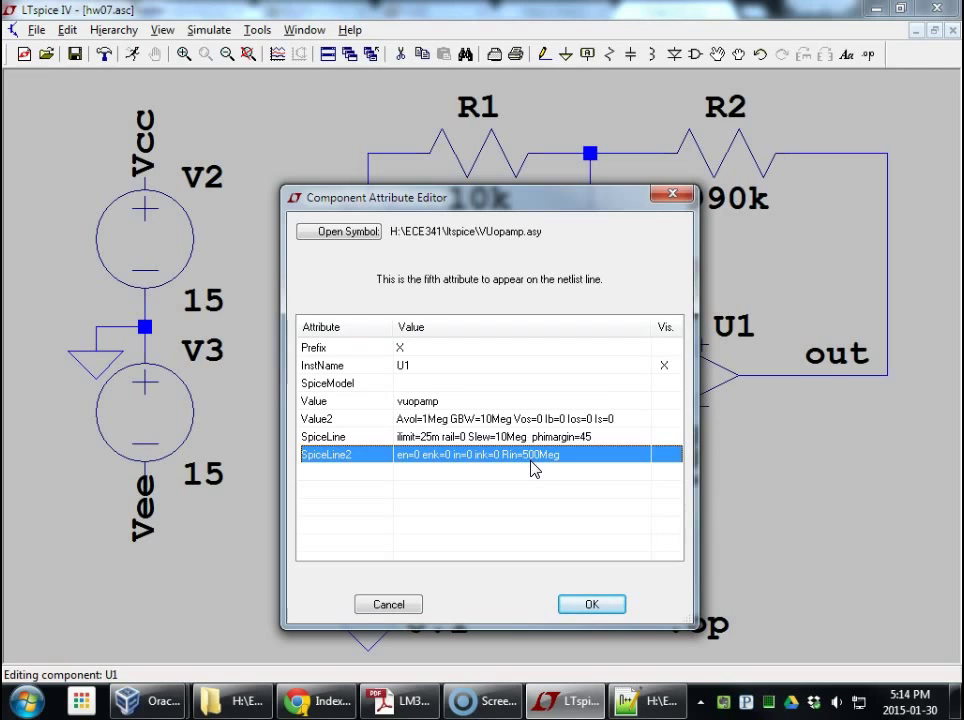
{"action": "left_click", "coordinate": [524, 461]}
{"action": "left_click", "coordinate": [616, 606]}
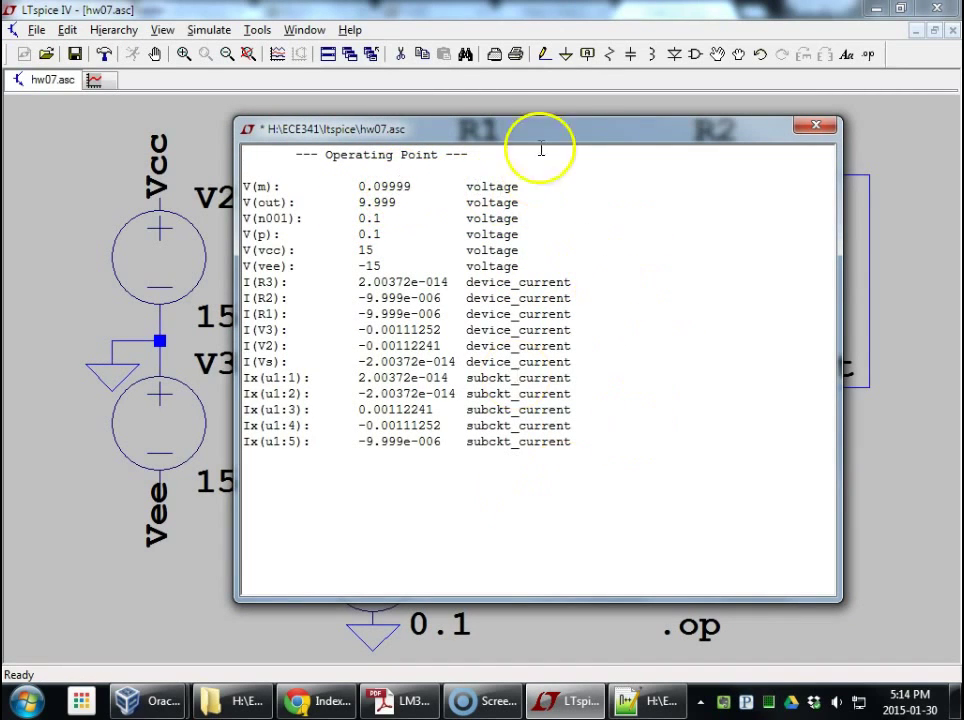
Shrink the Operating Point window and highlight the tiny I(Vs) current of -2.00372e-014 A.
{"action": "left_click_drag", "start_coordinate": [549, 601], "coordinate": [540, 463]}
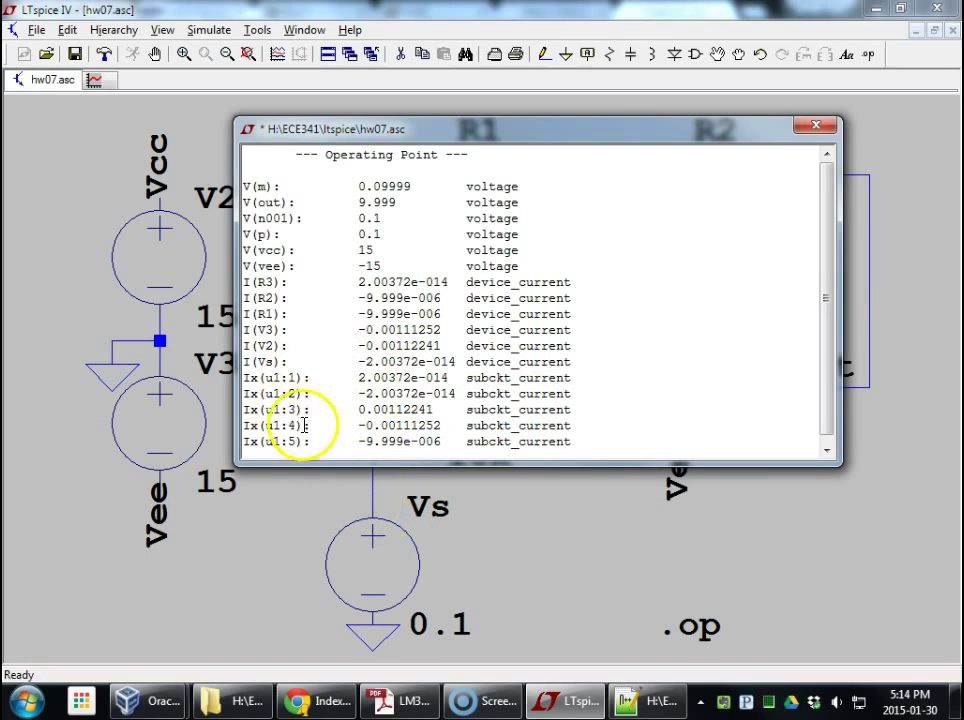
{"action": "left_click_drag", "start_coordinate": [247, 362], "coordinate": [455, 368]}
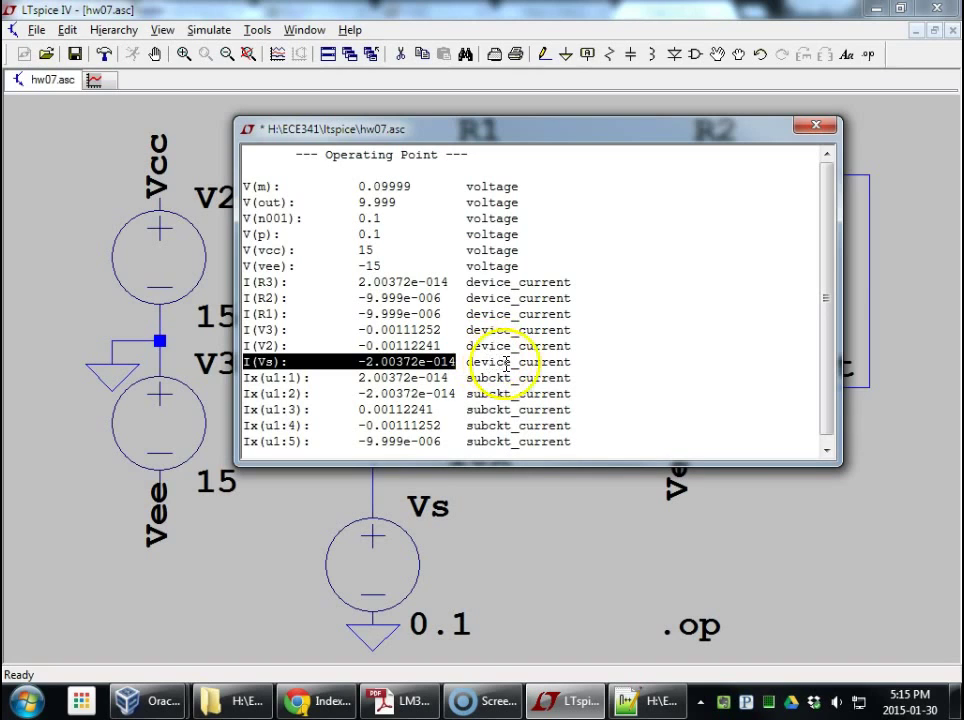
Close the operating point results and check U1's SpiceLine2 shows Rin=500Meg, leaving attributes unchanged.
{"action": "left_click", "coordinate": [831, 134]}
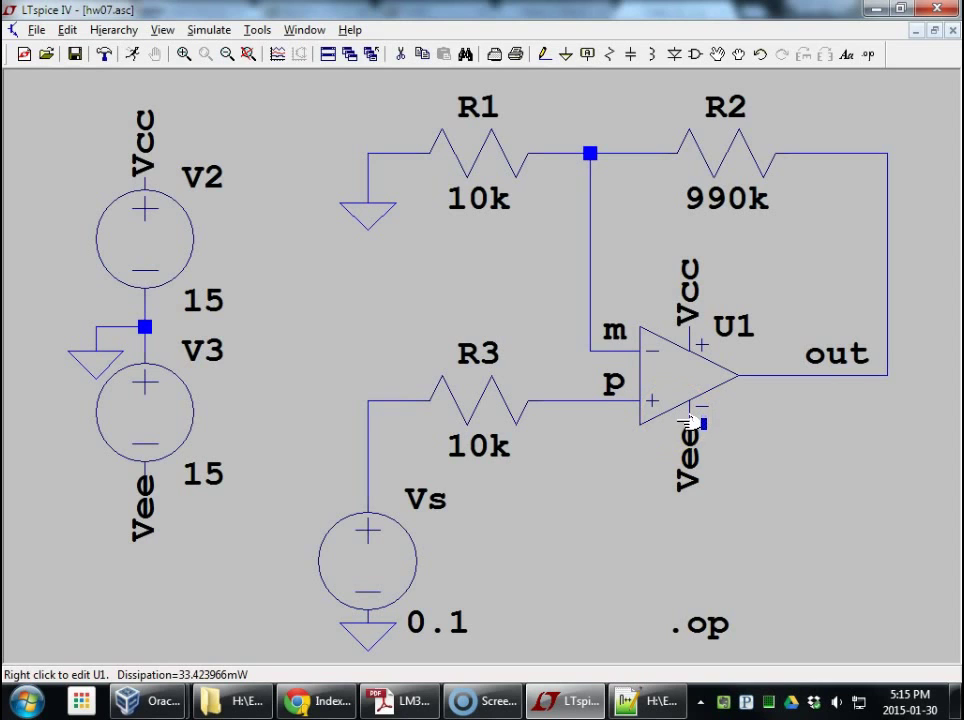
{"action": "right_click", "coordinate": [670, 355]}
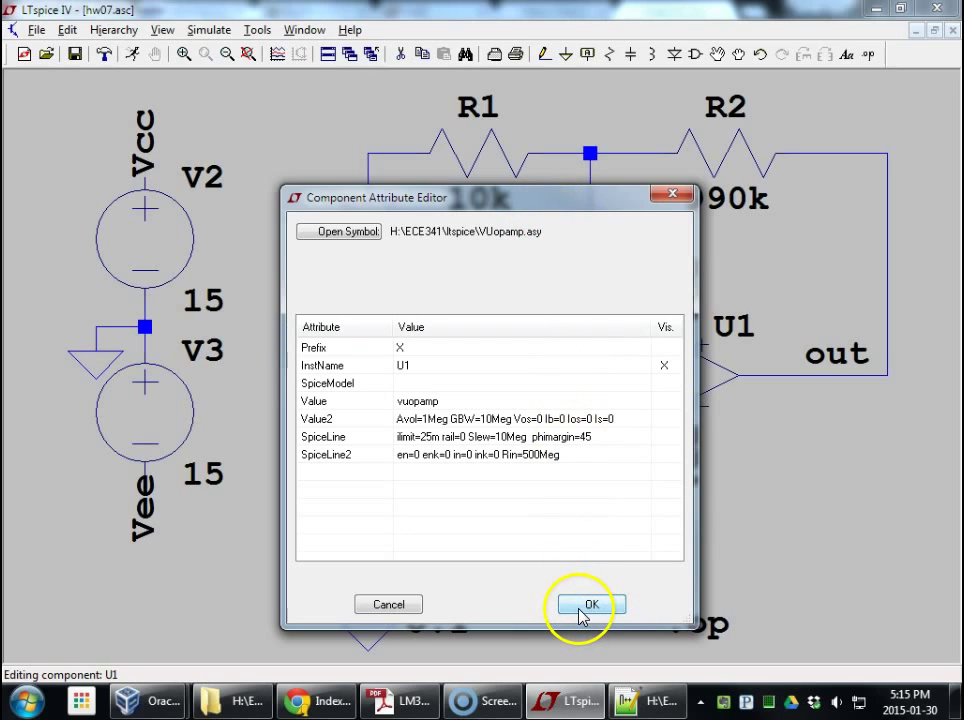
{"action": "left_click", "coordinate": [528, 460]}
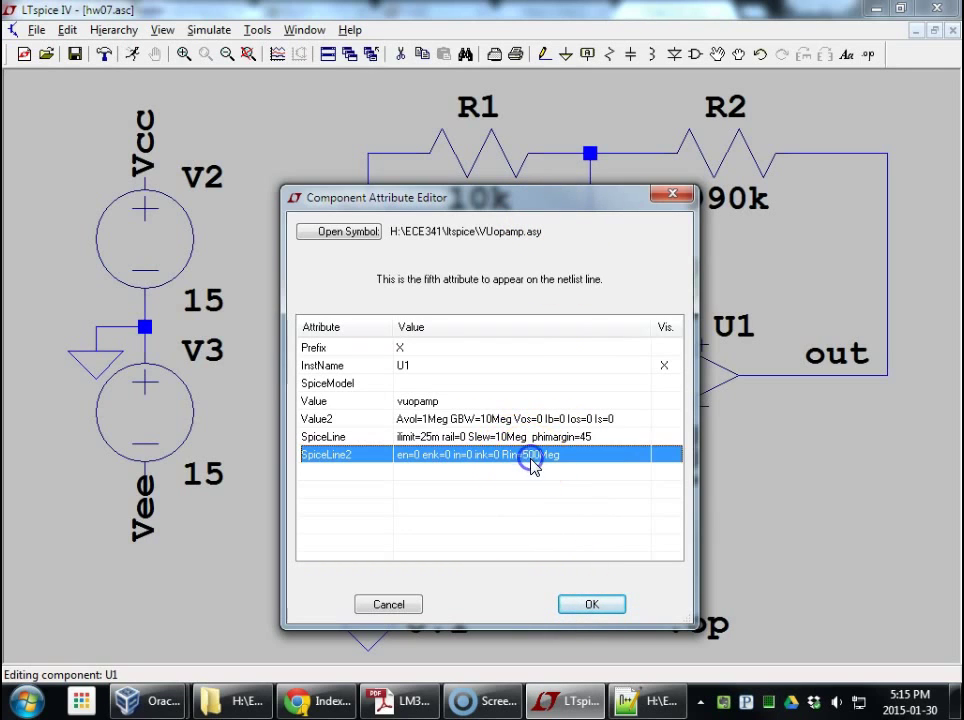
{"action": "left_click", "coordinate": [591, 608]}
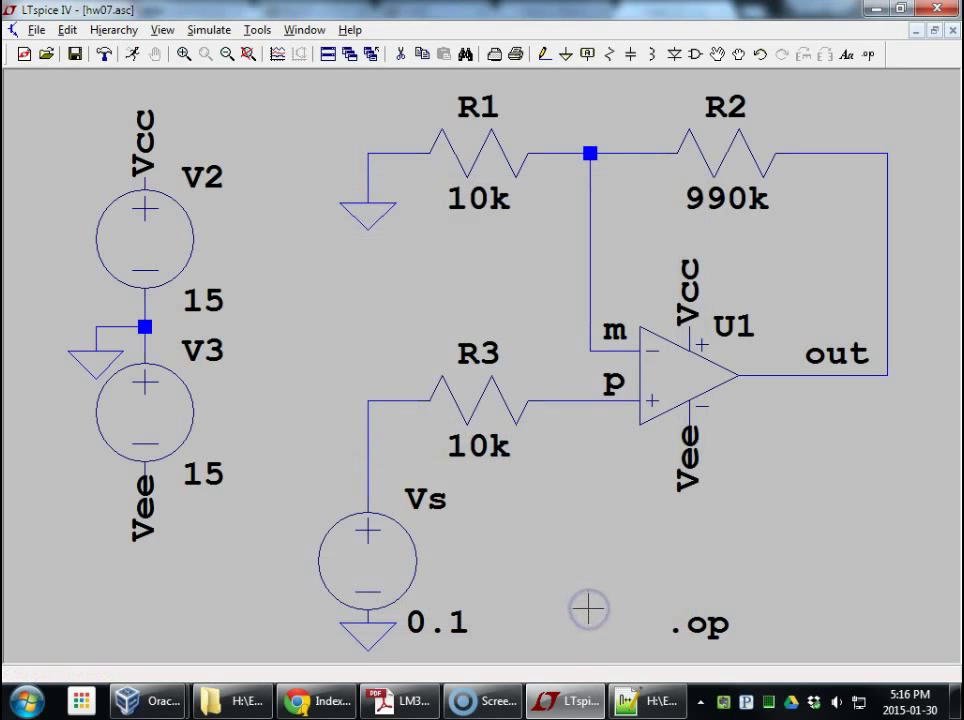
{"action": "mouse_move", "coordinate": [593, 710]}
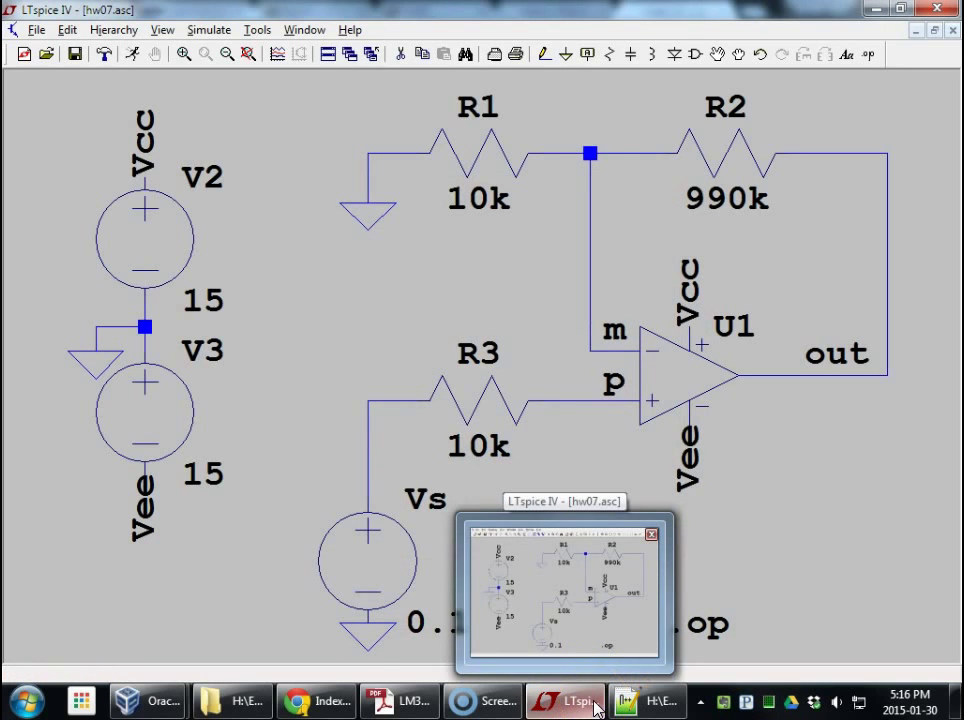